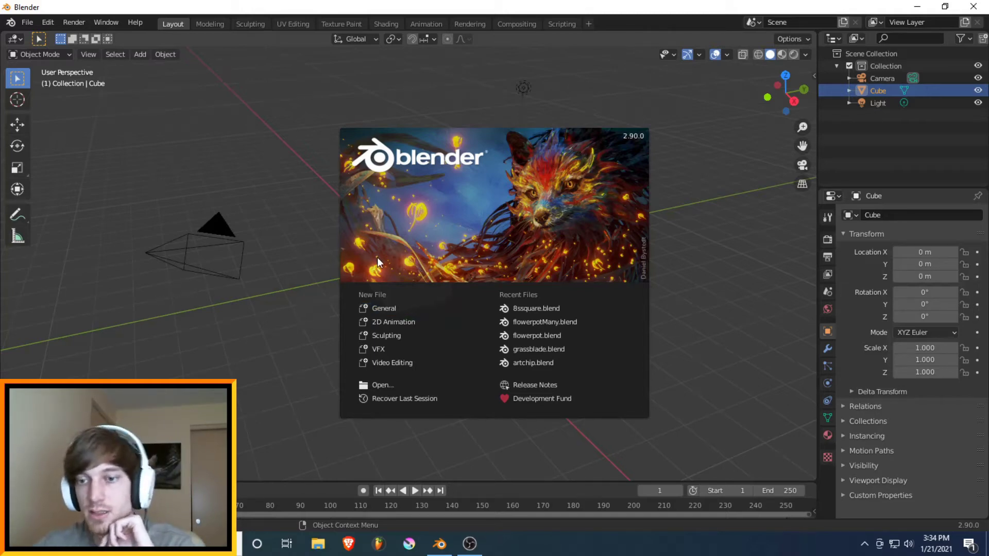
- Start a new General file and frame the default cube in a near-frontal view
click(398, 308)
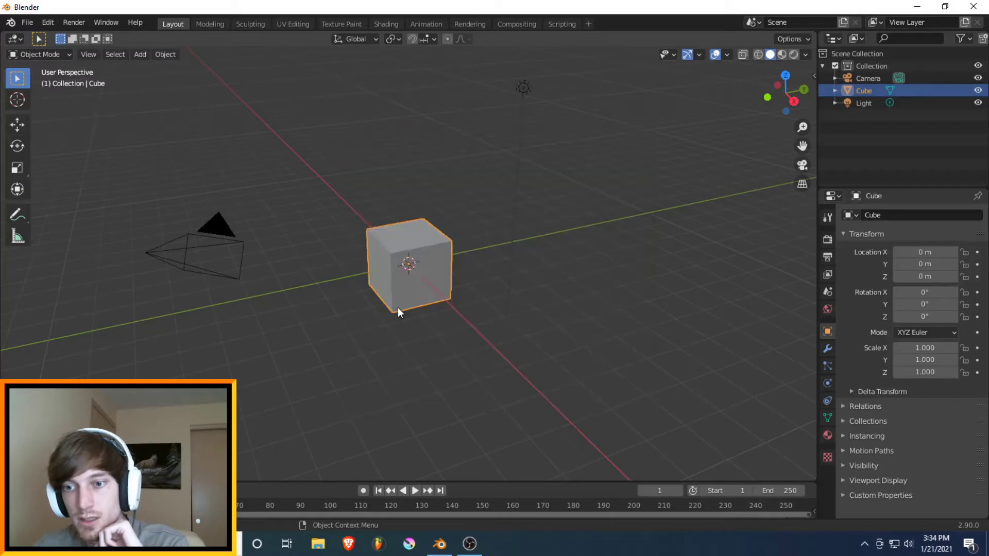
middle_drag(518, 255, 460, 298)
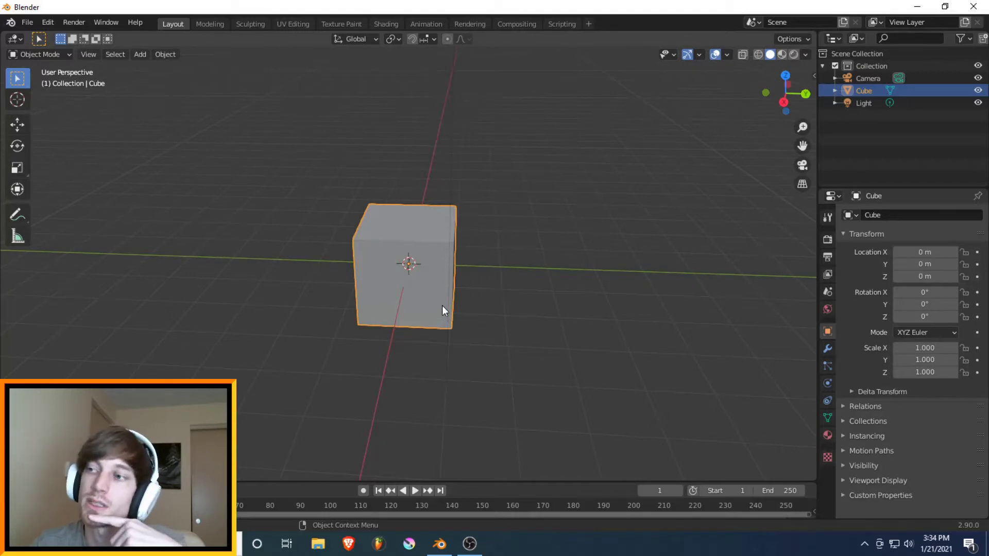
scroll(442, 304, down, 3)
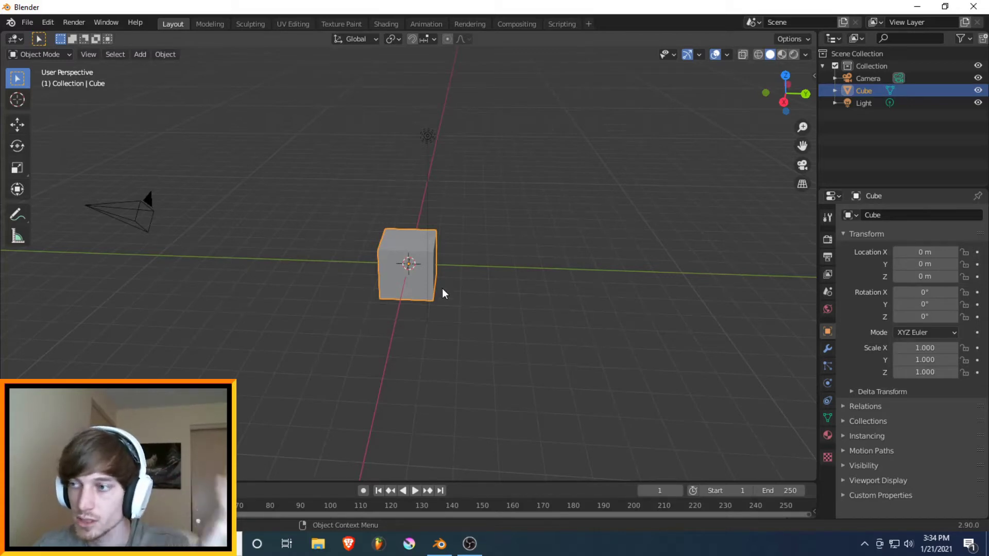
scroll(395, 298, up, 2)
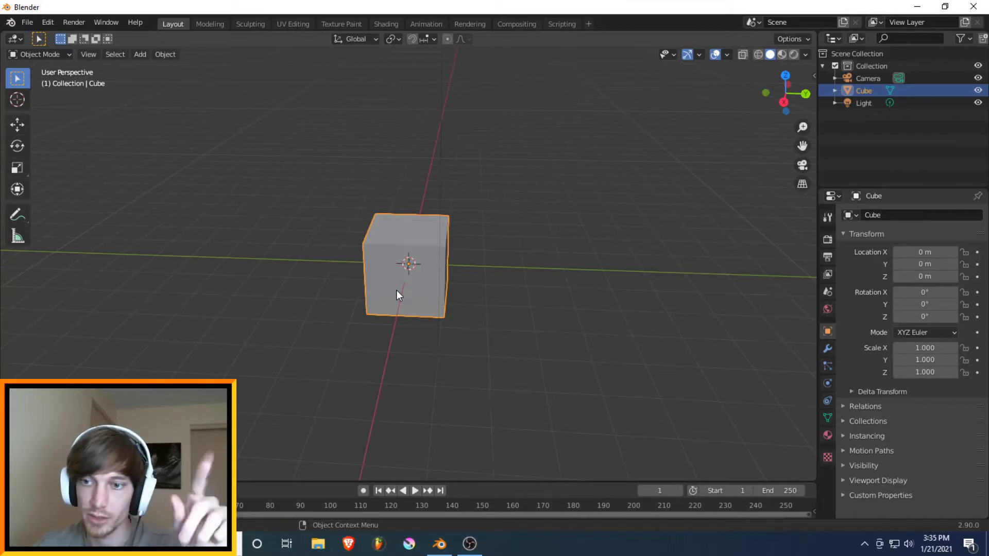
middle_drag(406, 277, 432, 270)
scroll(419, 295, up, 5)
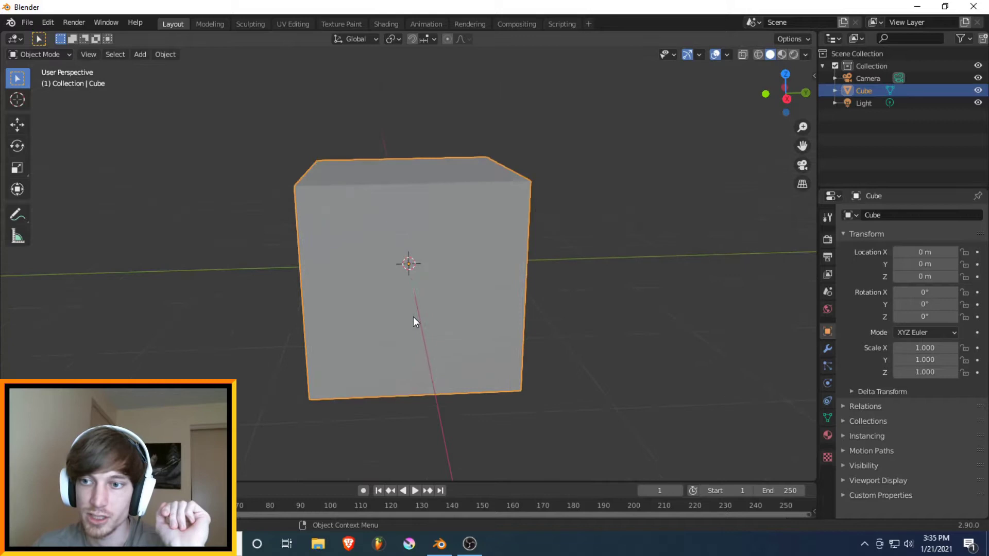
middle_drag(413, 317, 426, 295)
- Start the Shortcut VUr on-screen keypress display from the sidebar, then hide the sidebar
key(Tab)
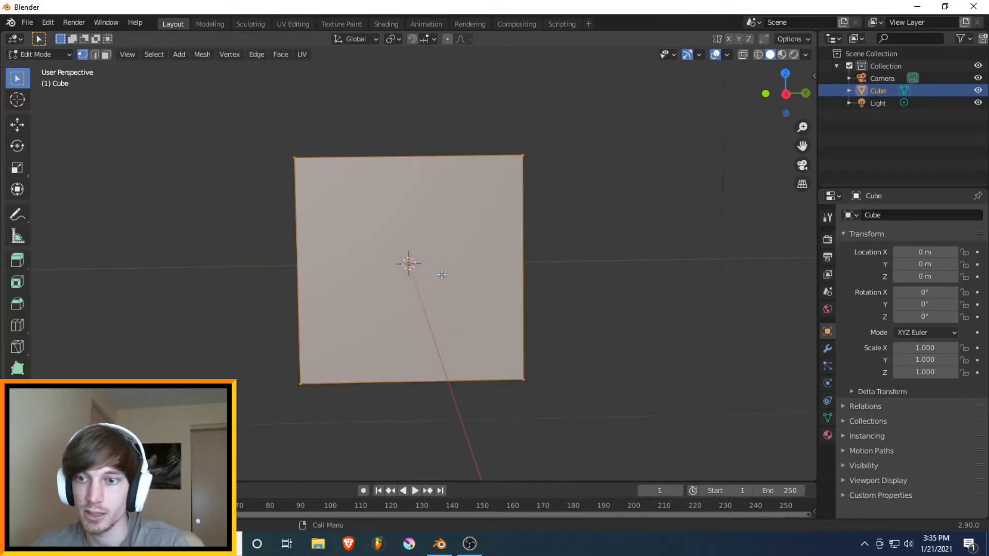
scroll(450, 222, up, 2)
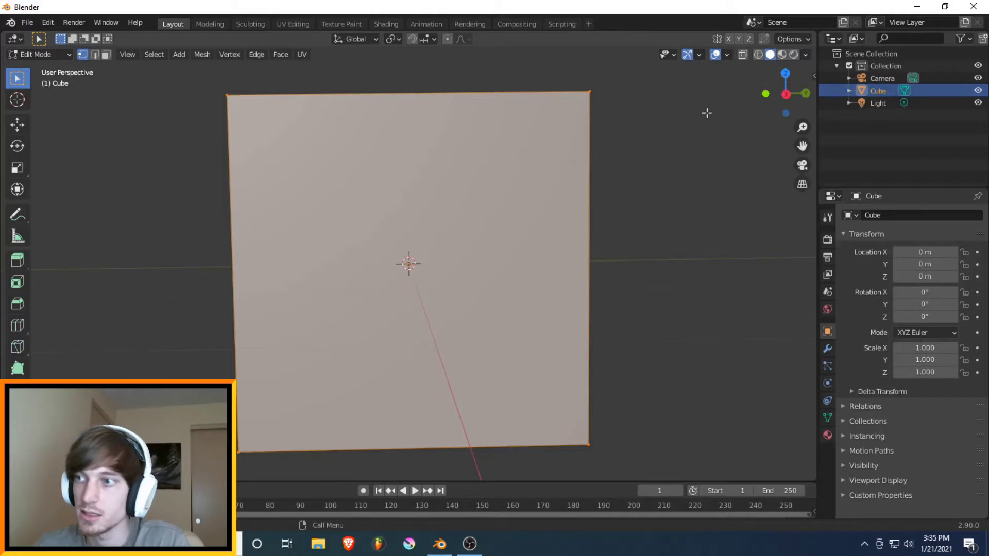
key(n)
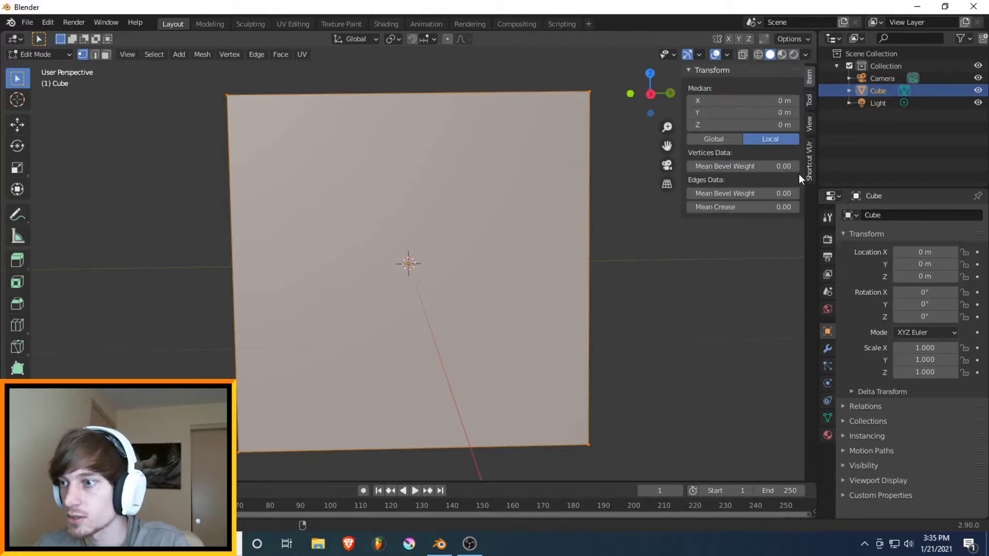
click(808, 163)
click(752, 87)
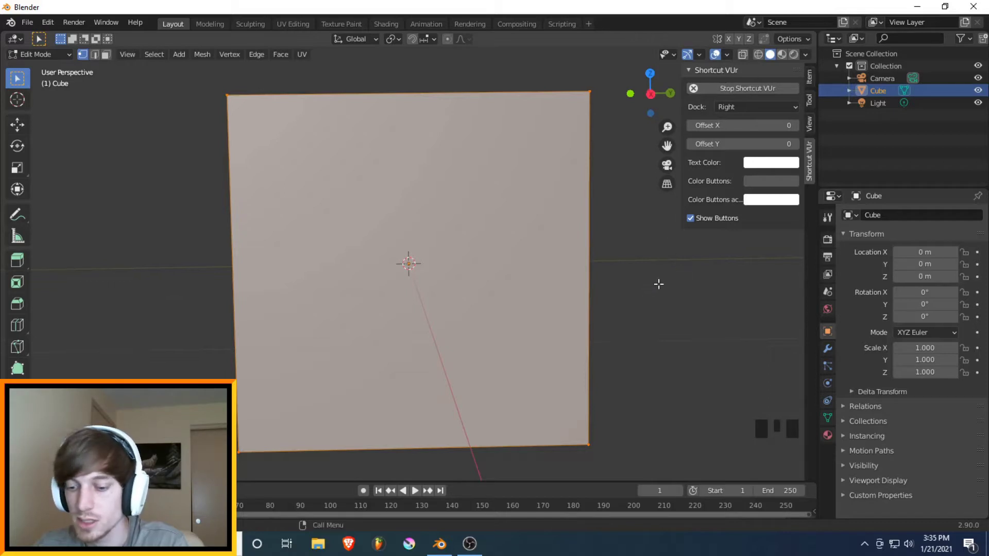
key(n)
scroll(448, 185, down, 2)
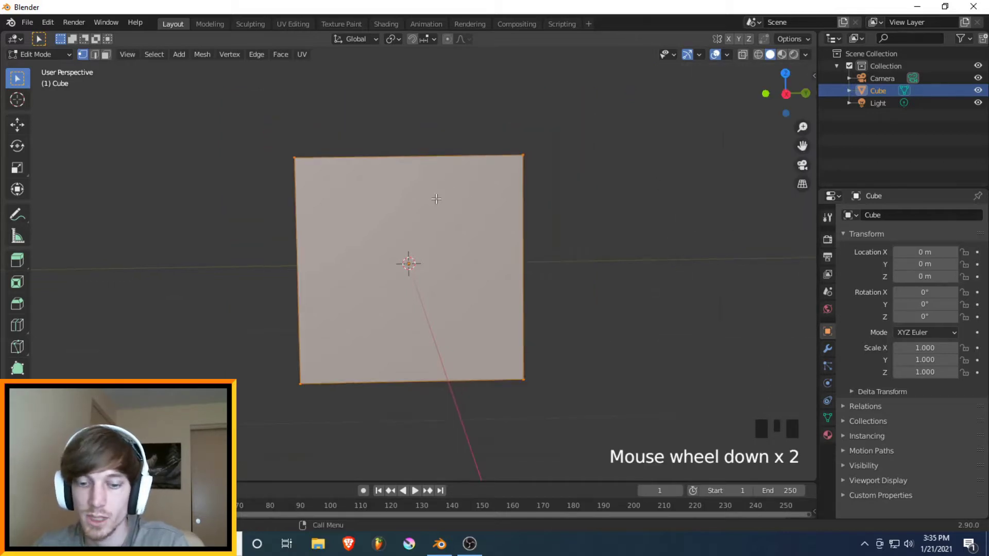
- Put the cube in Edit Mode from the mode menu, face it head-on, and deselect everything
key(Tab)
middle_drag(519, 221, 419, 229)
click(303, 232)
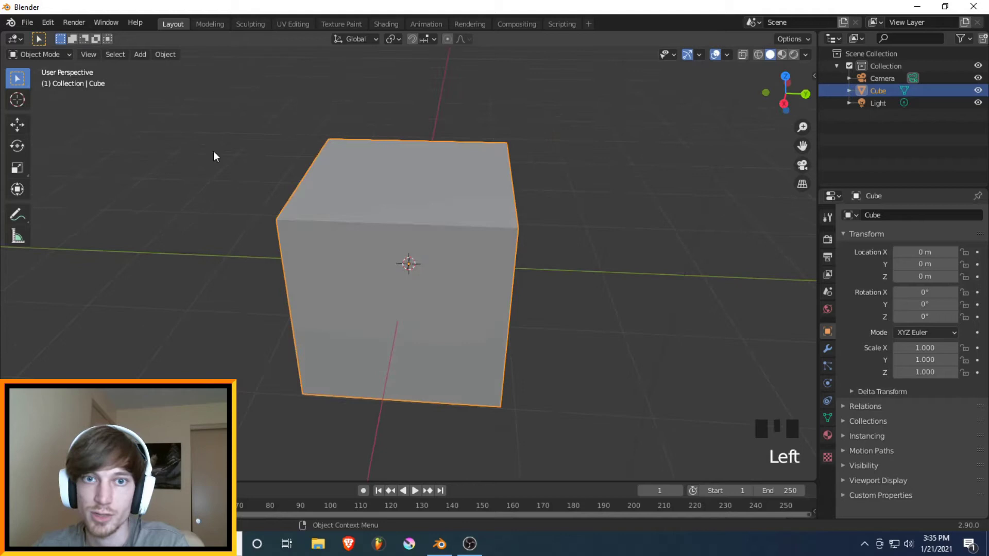
click(67, 53)
click(39, 82)
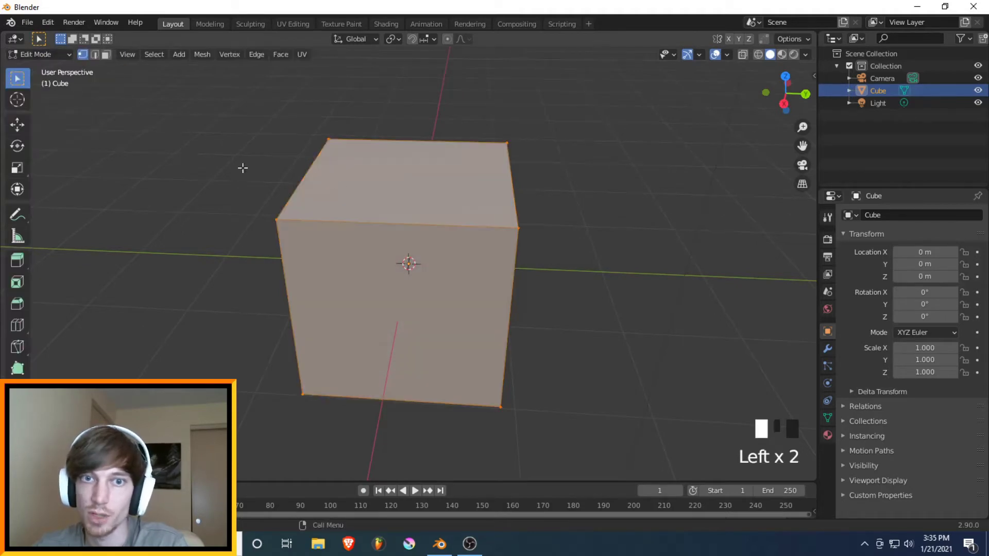
middle_drag(526, 215, 455, 246)
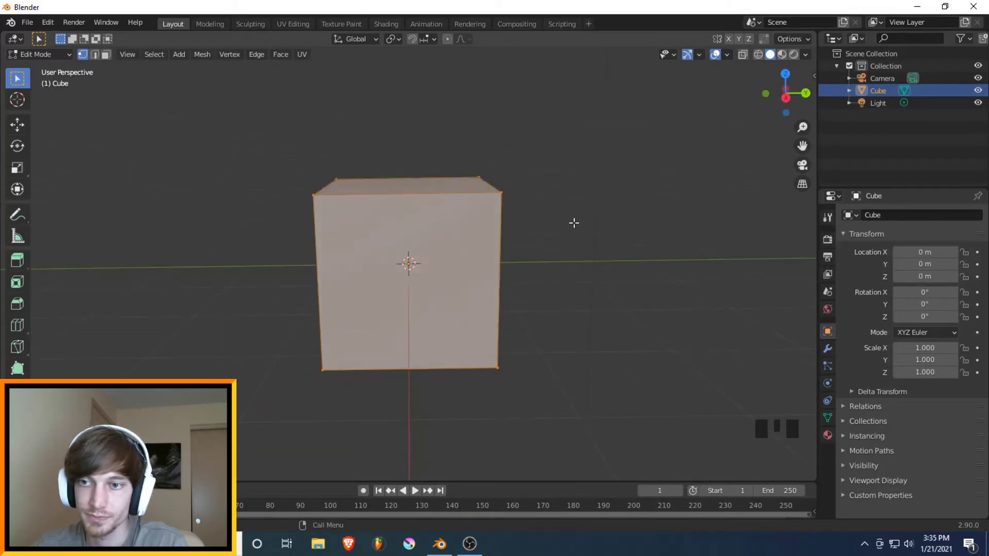
click(557, 153)
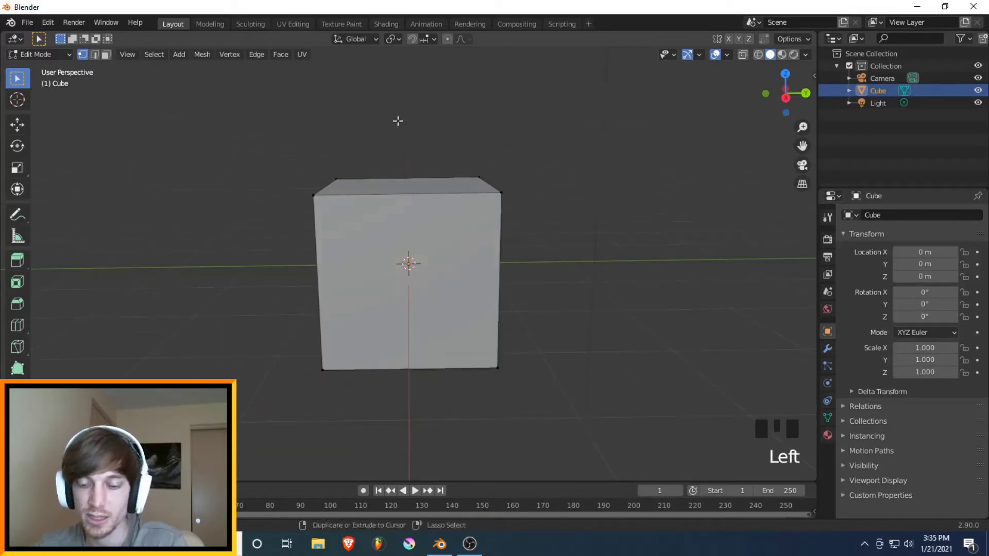
- Add eleven evenly spaced vertical loop cuts around the cube, then deselect them
key(ctrl+r)
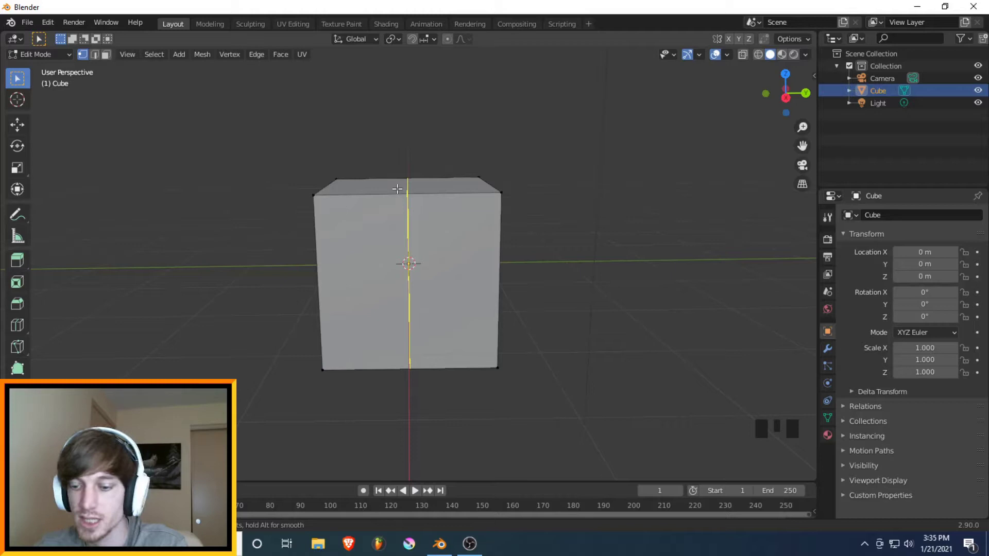
scroll(397, 189, up, 10)
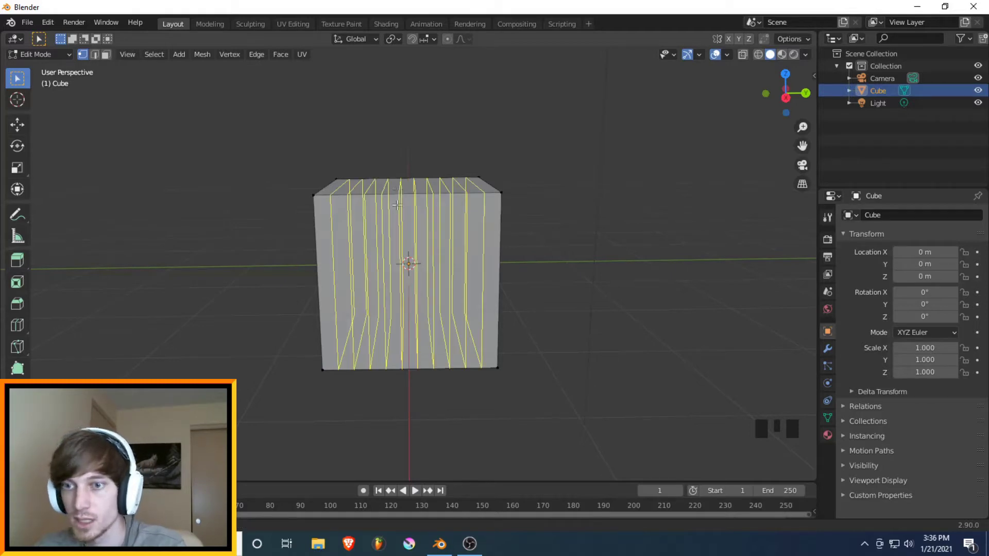
key(Escape)
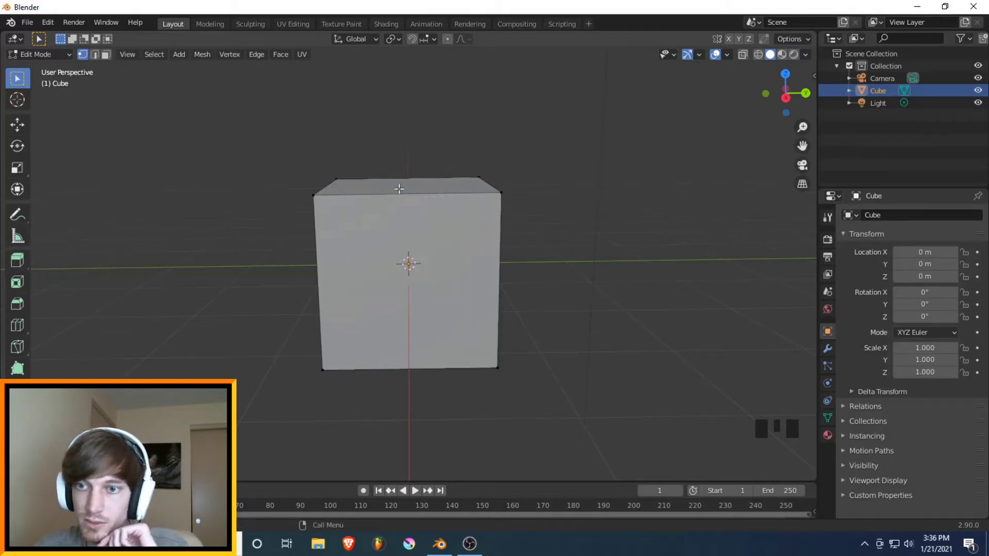
scroll(390, 218, down, 3)
middle_drag(390, 217, 430, 227)
scroll(394, 208, up, 2)
key(ctrl+r)
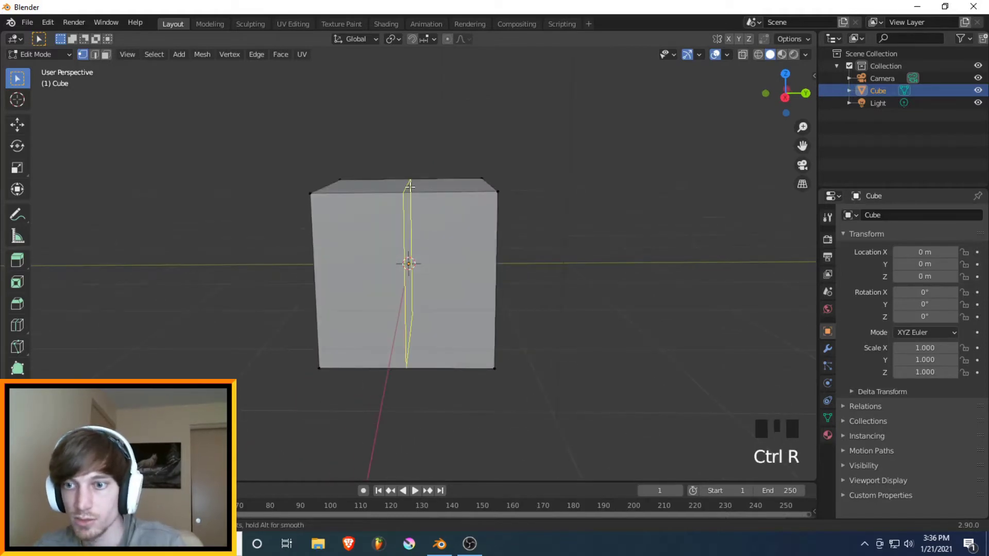
scroll(411, 193, up, 10)
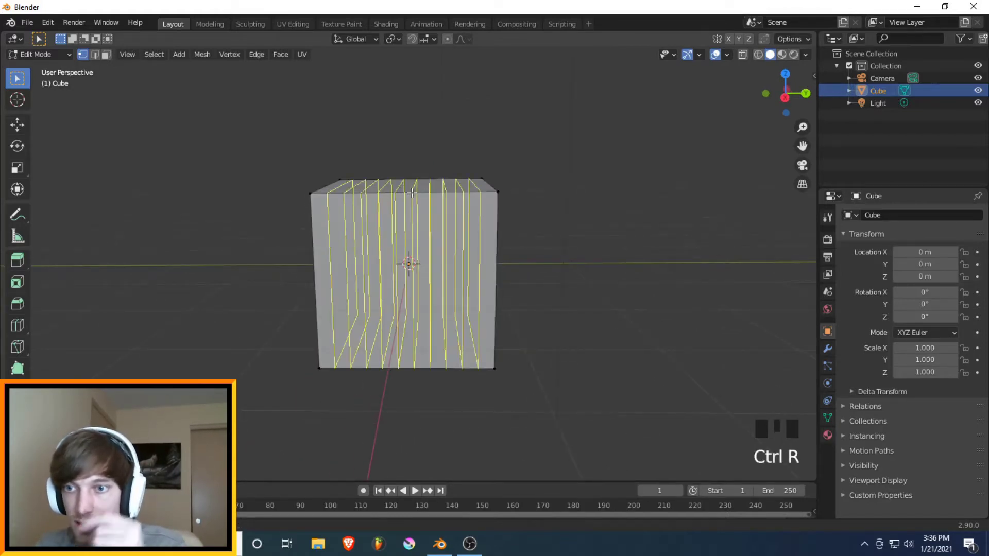
click(412, 193)
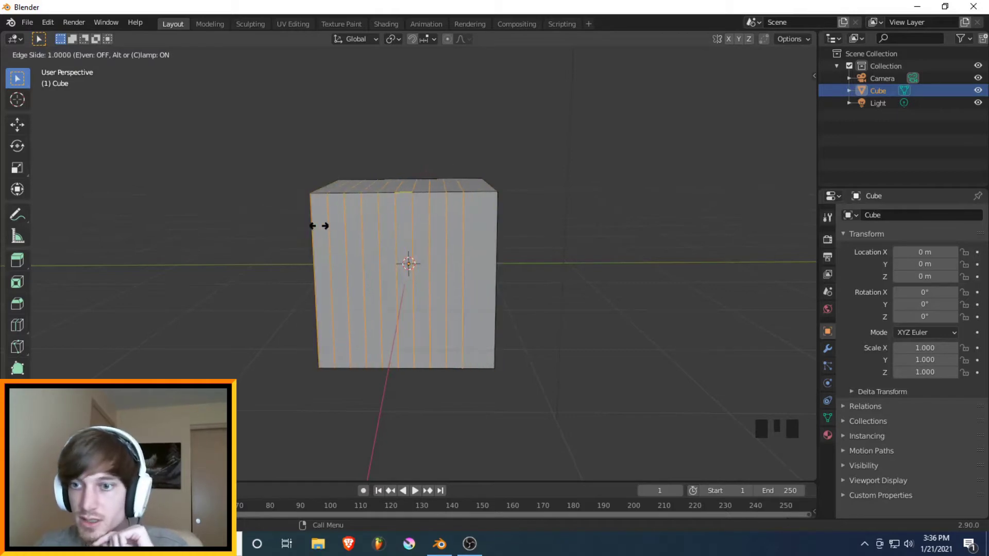
right_click(484, 185)
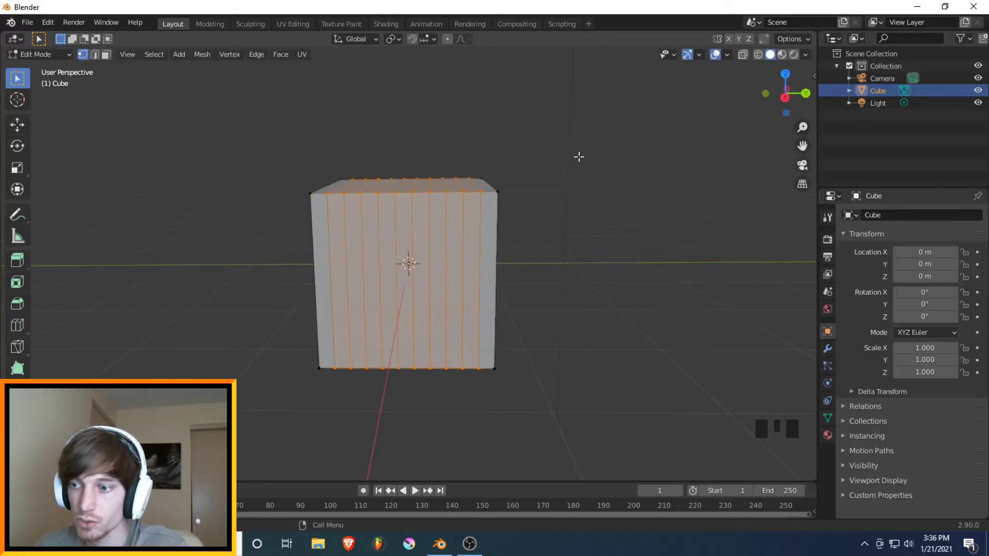
click(564, 212)
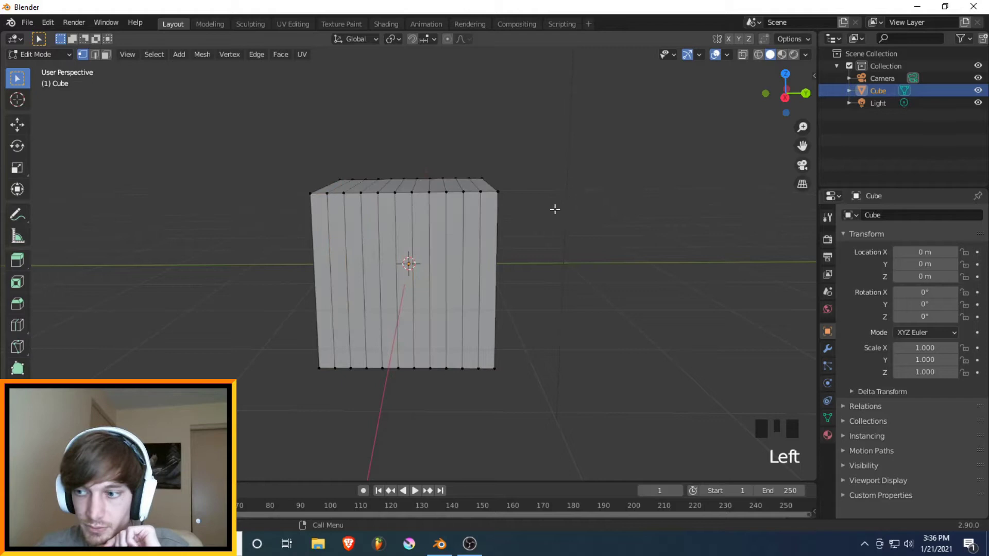
- Add horizontal loop cuts with Number of Cuts set to 10, then deselect
key(ctrl+r)
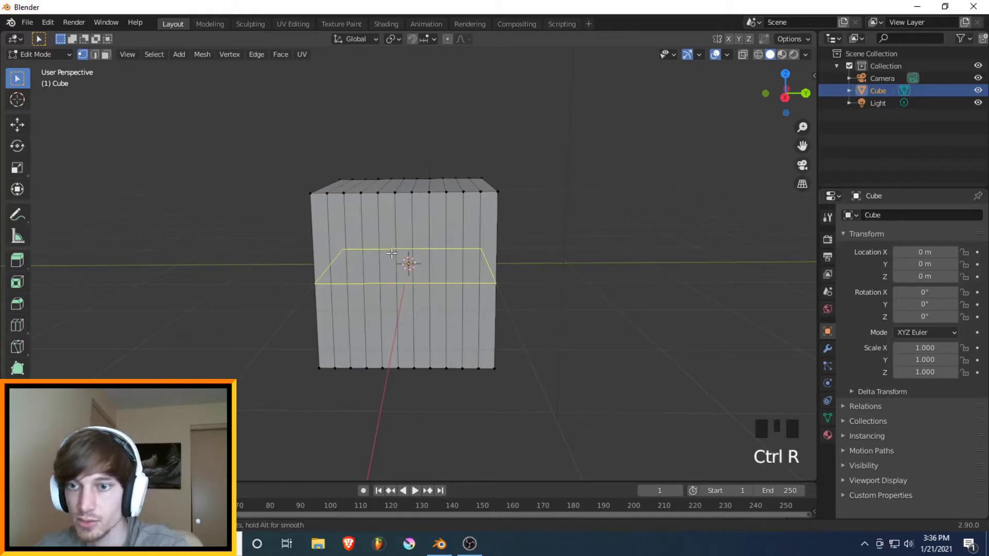
scroll(391, 253, up, 12)
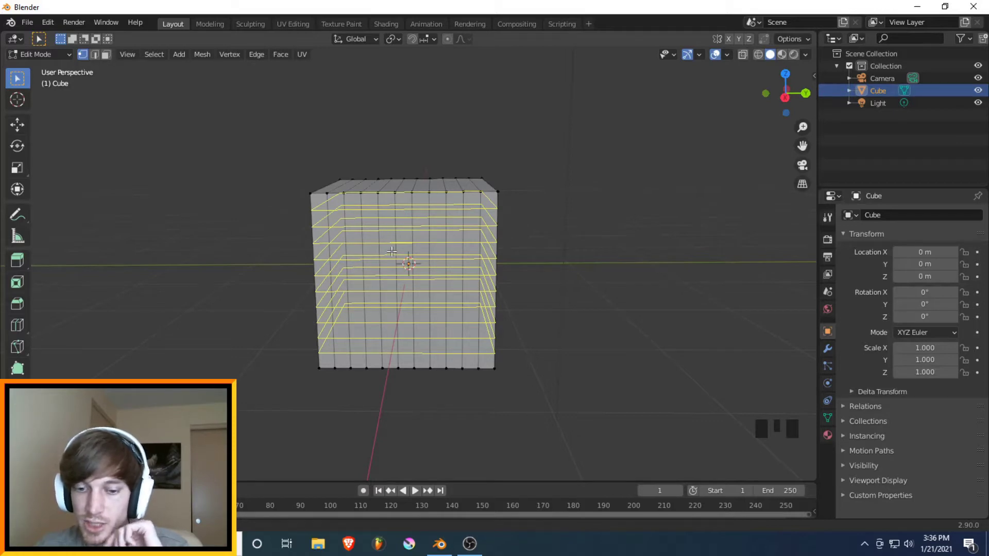
click(368, 263)
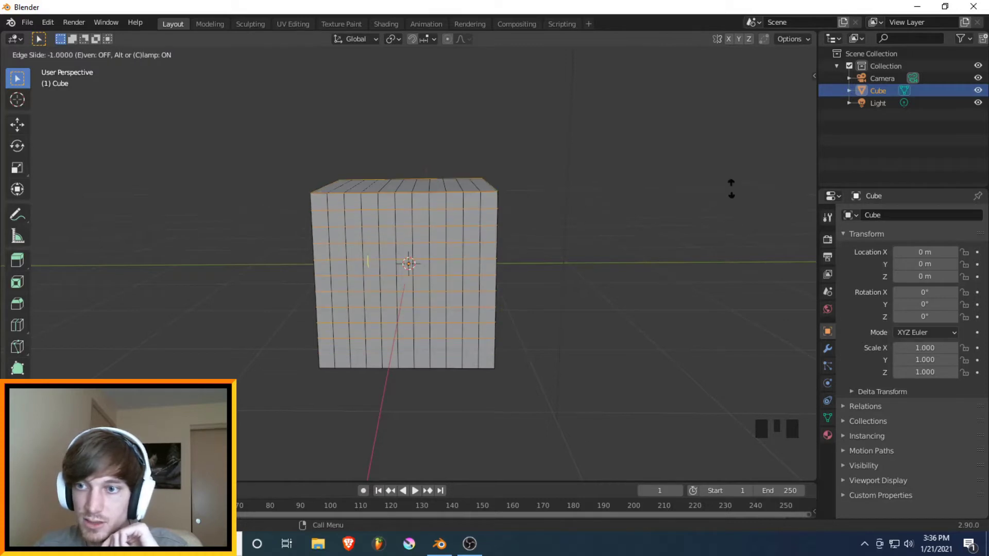
right_click(669, 236)
middle_drag(628, 223, 592, 221)
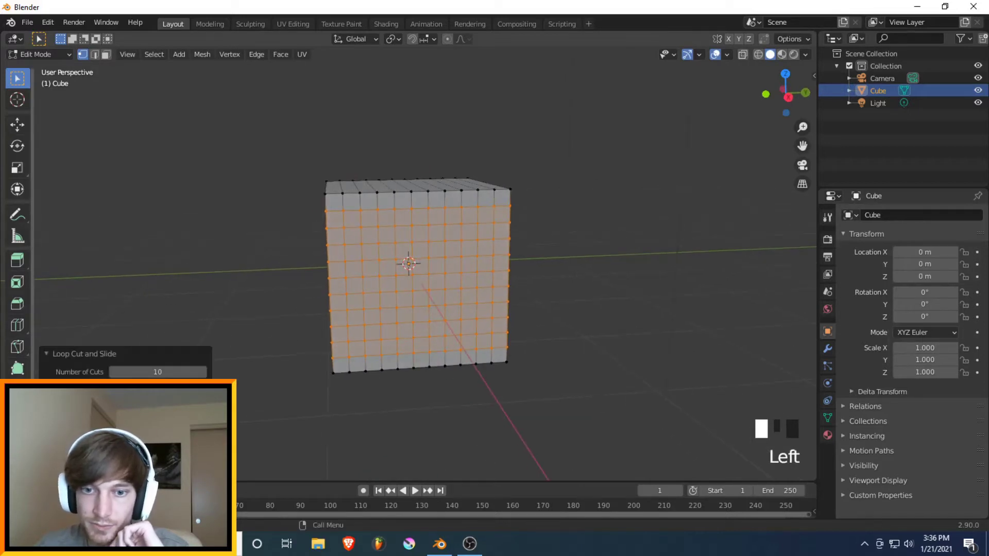
click(203, 372)
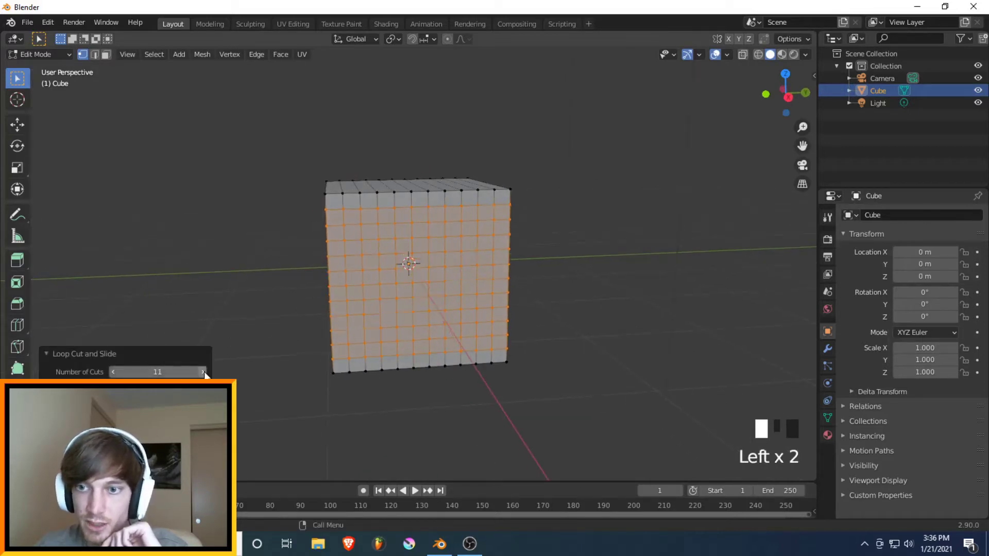
click(113, 373)
click(113, 373)
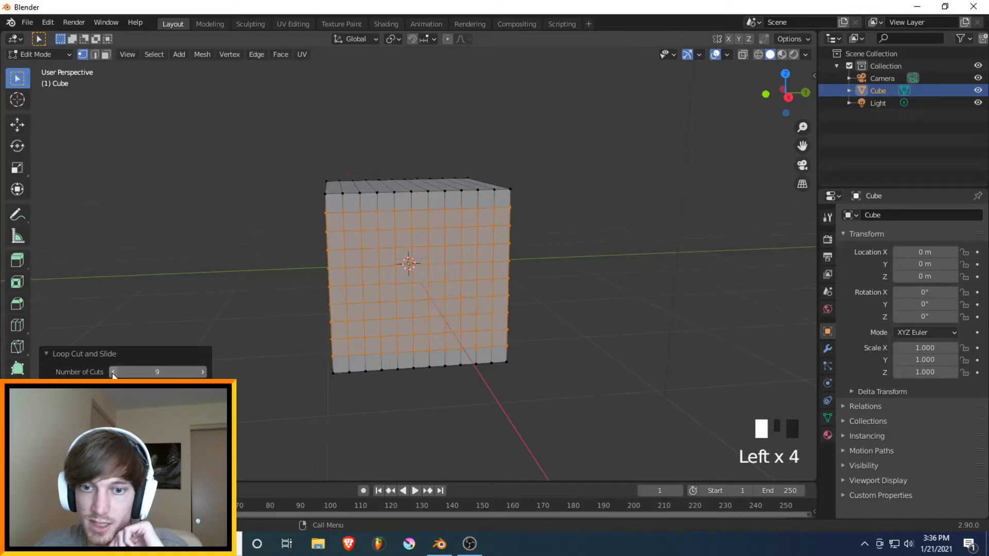
drag(118, 375, 127, 374)
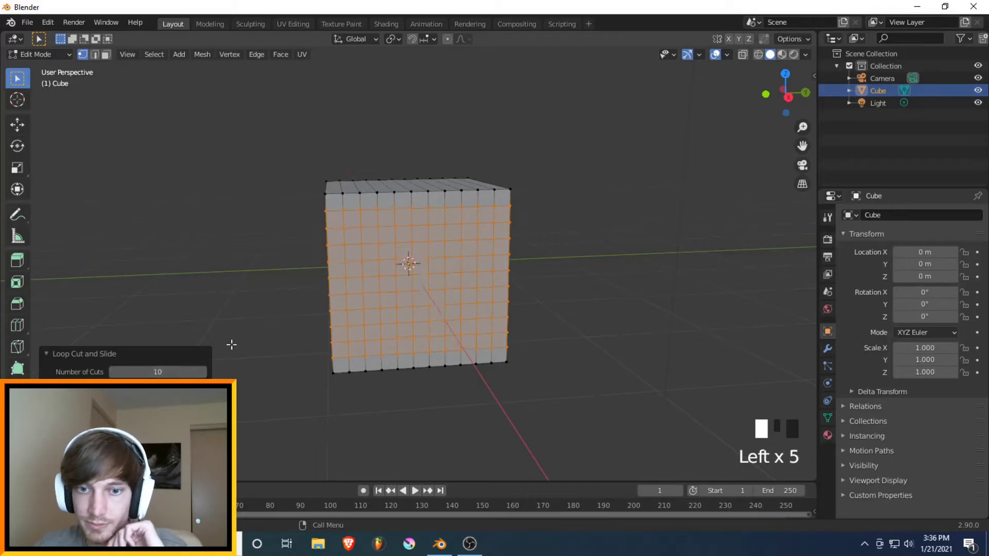
click(276, 312)
- Switch to Face Select mode and line up a straight front view of the cube
middle_drag(287, 322, 361, 288)
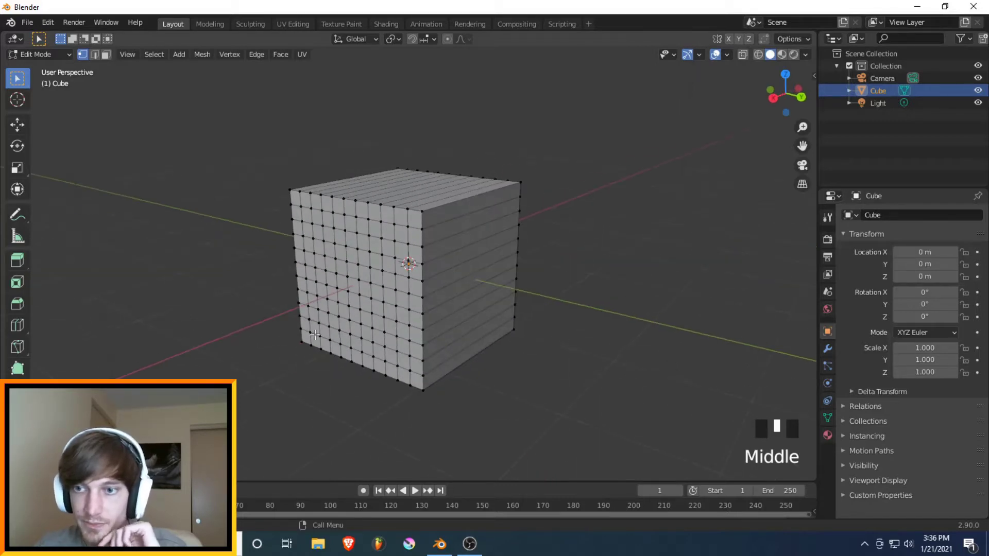
middle_drag(412, 232, 479, 205)
click(430, 208)
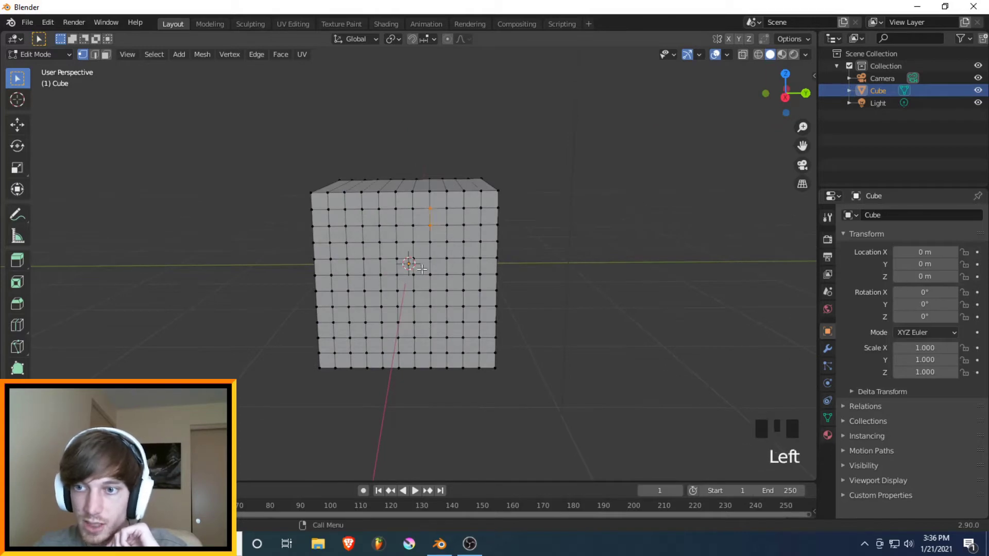
click(222, 184)
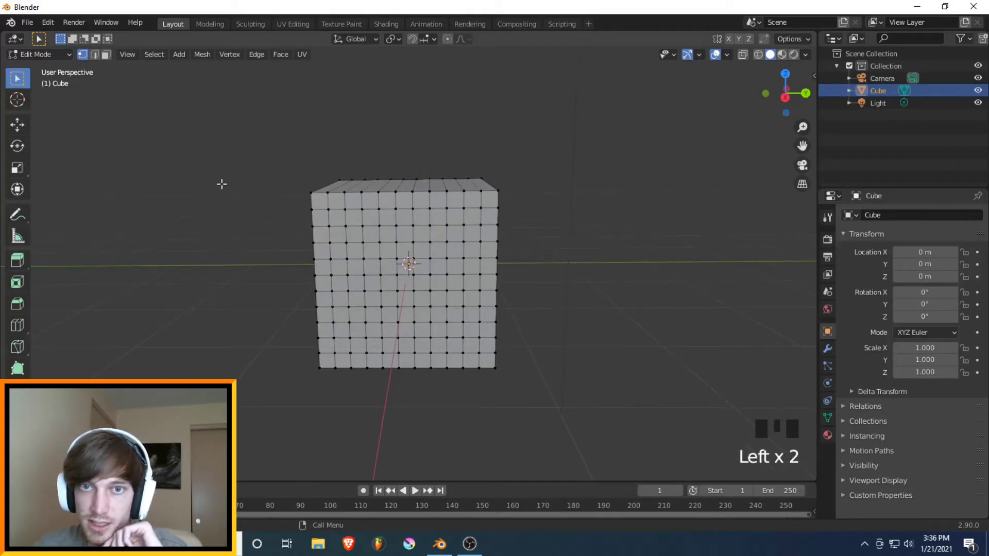
click(105, 55)
click(371, 236)
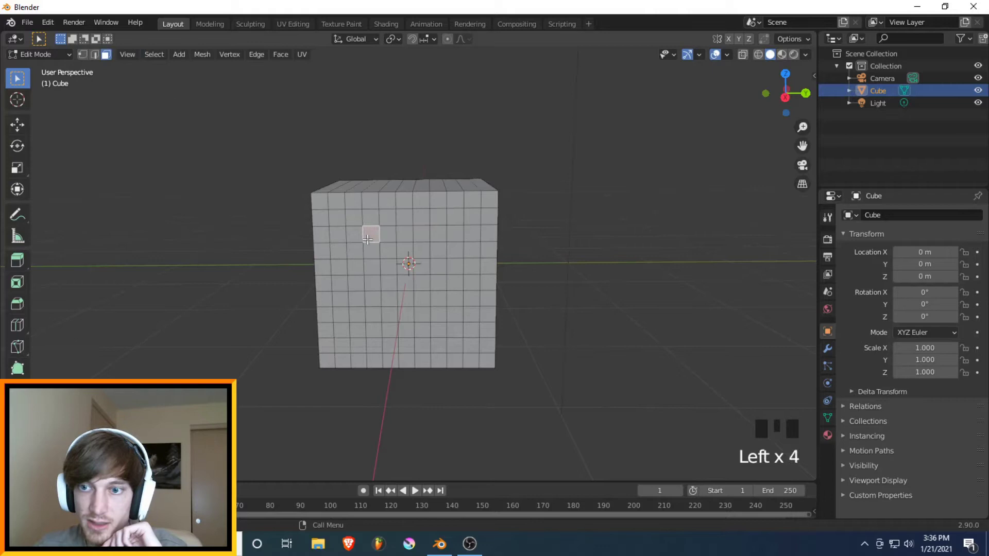
click(426, 238)
click(472, 233)
click(421, 217)
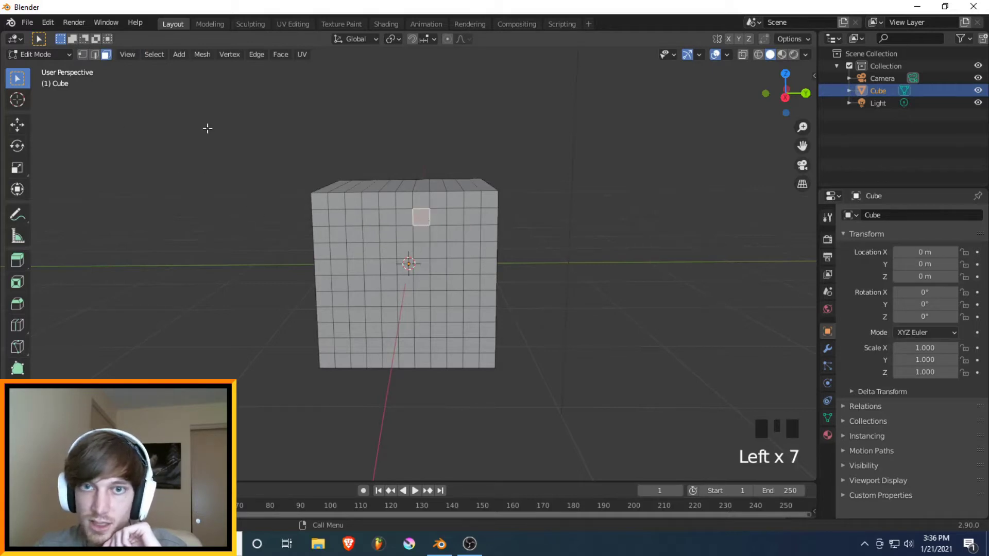
click(106, 55)
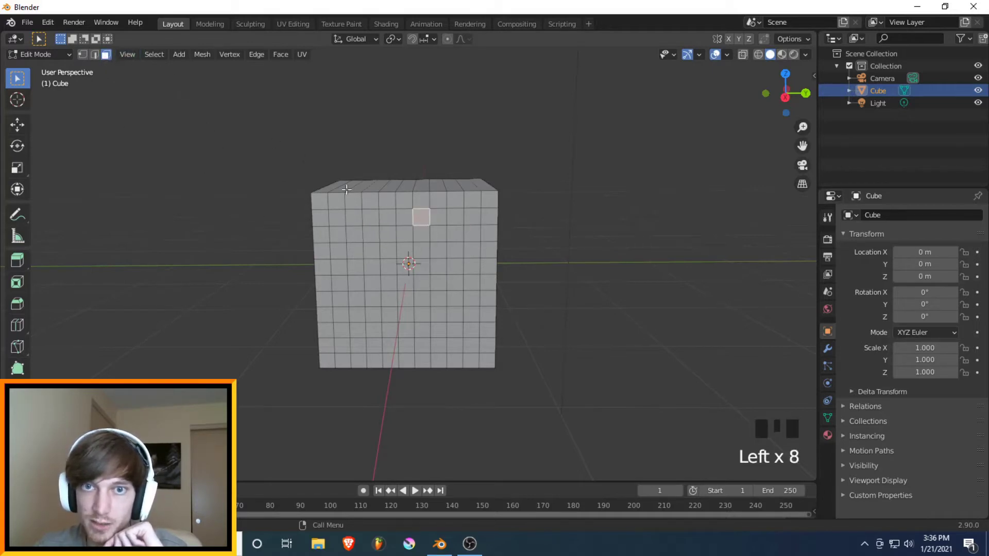
middle_drag(433, 247, 439, 240)
scroll(441, 236, up, 2)
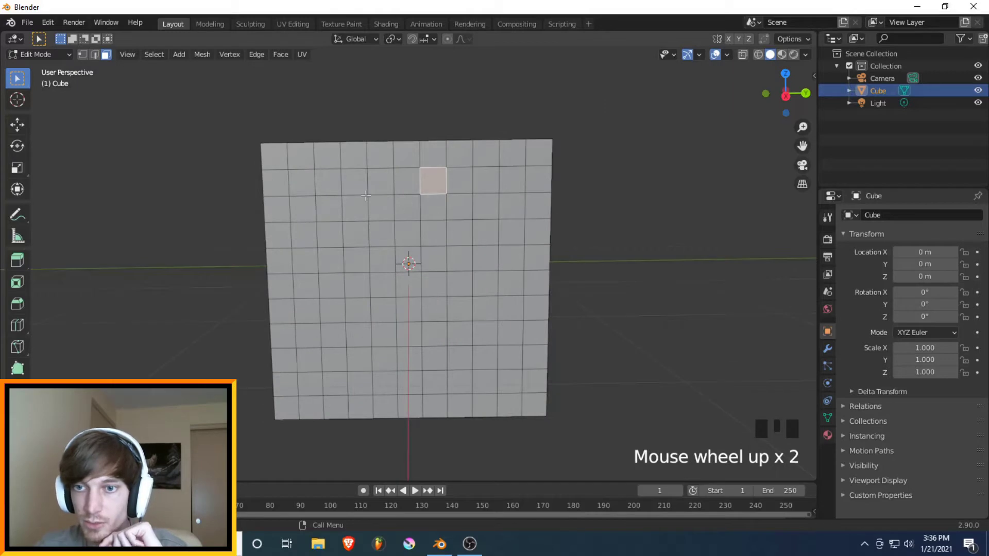
- Begin the top-left 4×4 block one face in from the corner: top row and right column
click(294, 180)
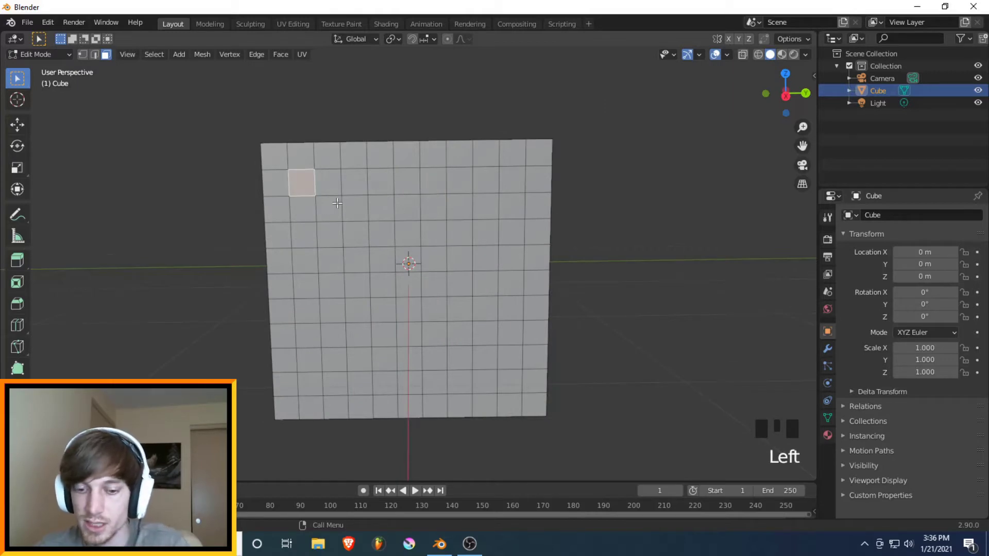
shift+click(331, 179)
shift+click(337, 184)
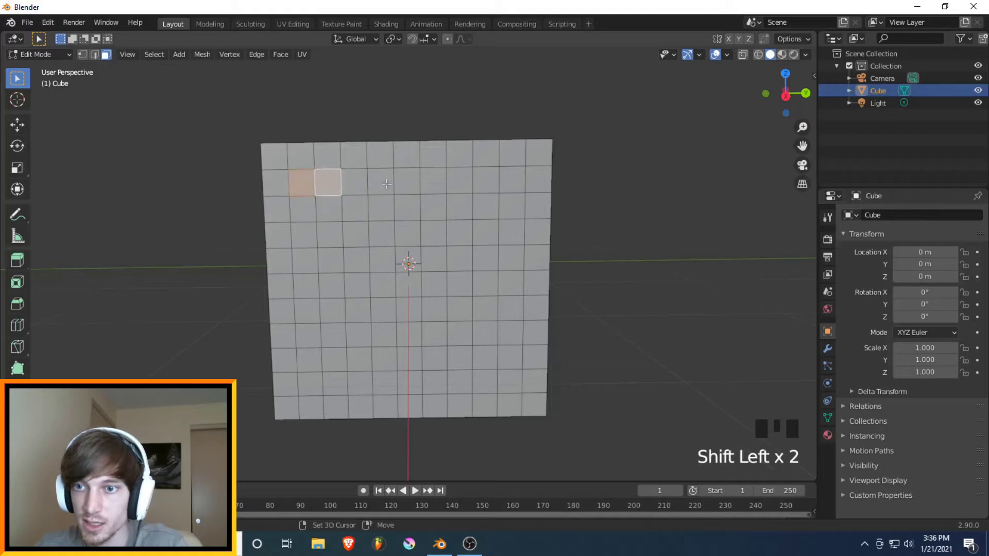
shift+click(340, 186)
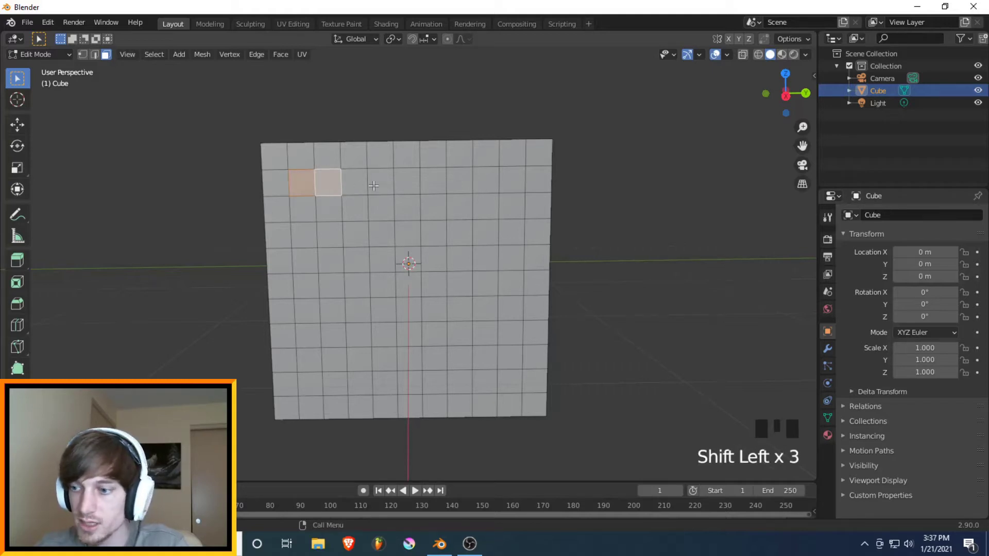
click(355, 185)
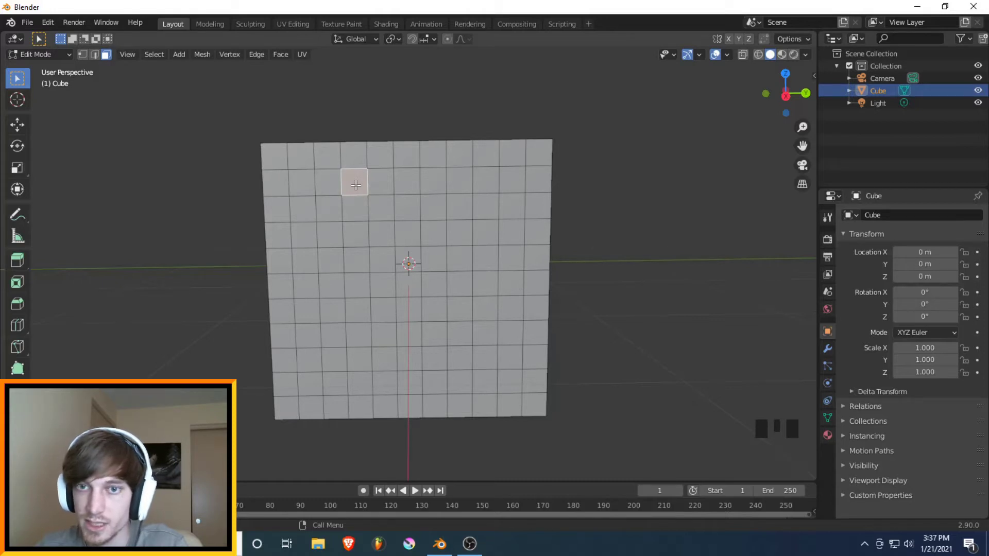
click(298, 183)
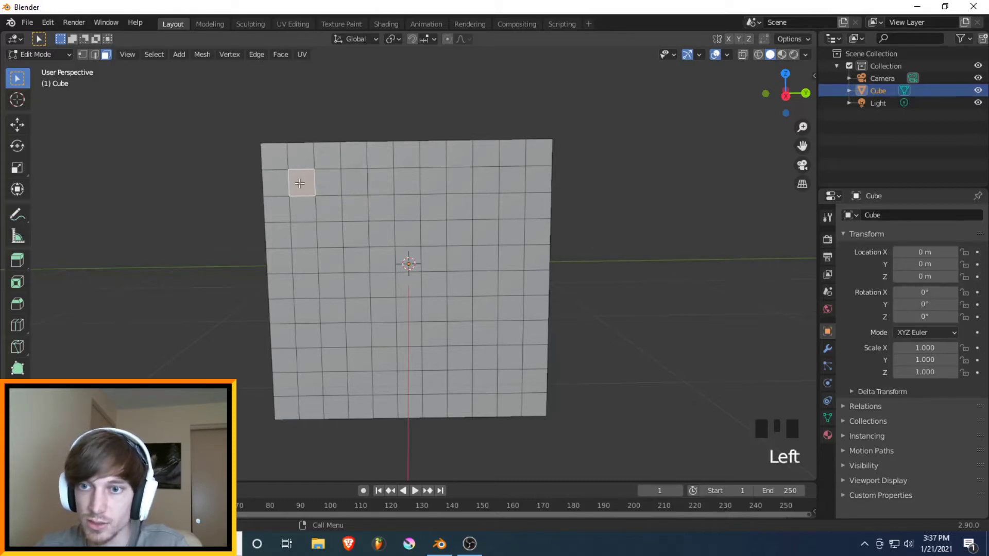
shift+click(327, 183)
shift+click(355, 184)
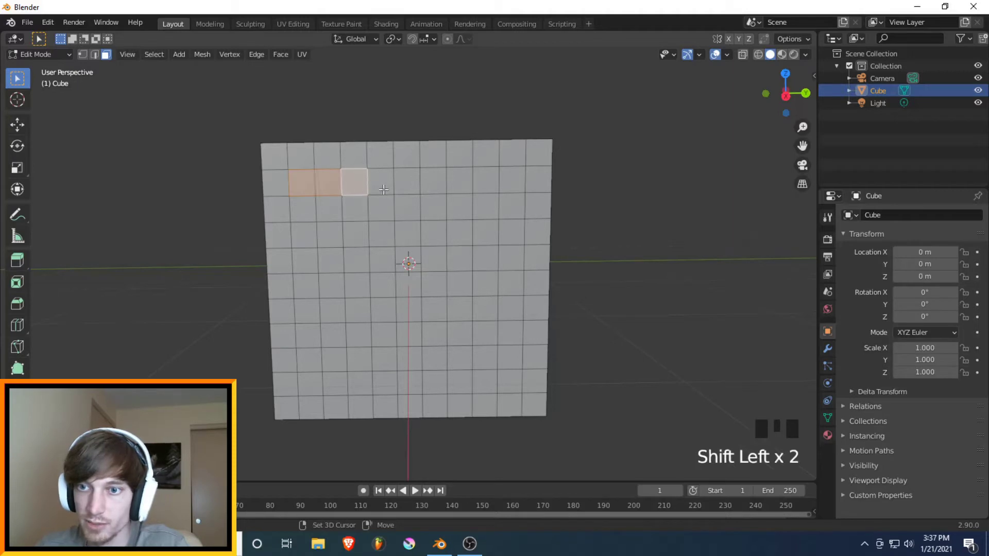
shift+click(381, 183)
shift+click(381, 207)
shift+click(382, 260)
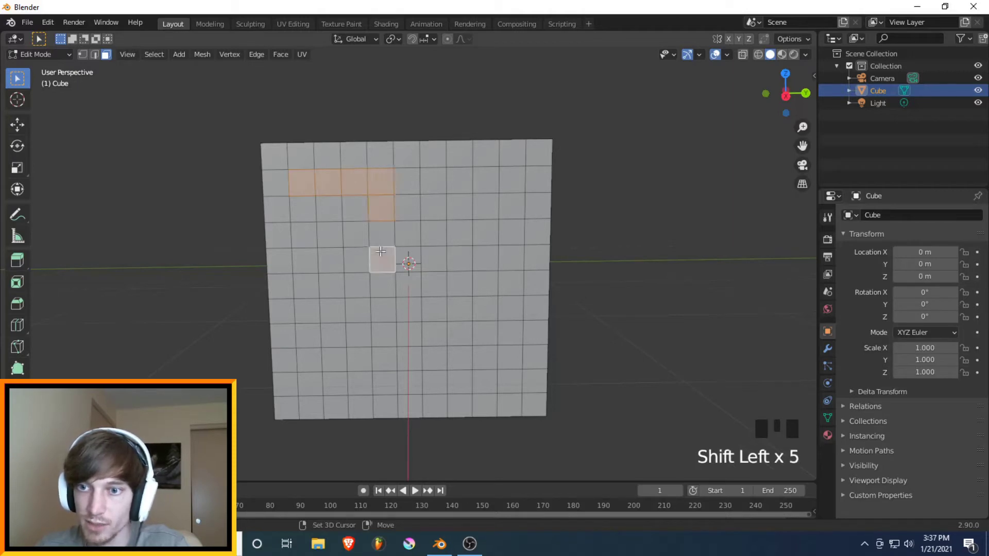
shift+click(381, 252)
shift+click(381, 234)
- Complete the top-left 4×4 block by closing its outline and filling its inner faces
shift+click(355, 260)
shift+click(330, 260)
shift+click(304, 261)
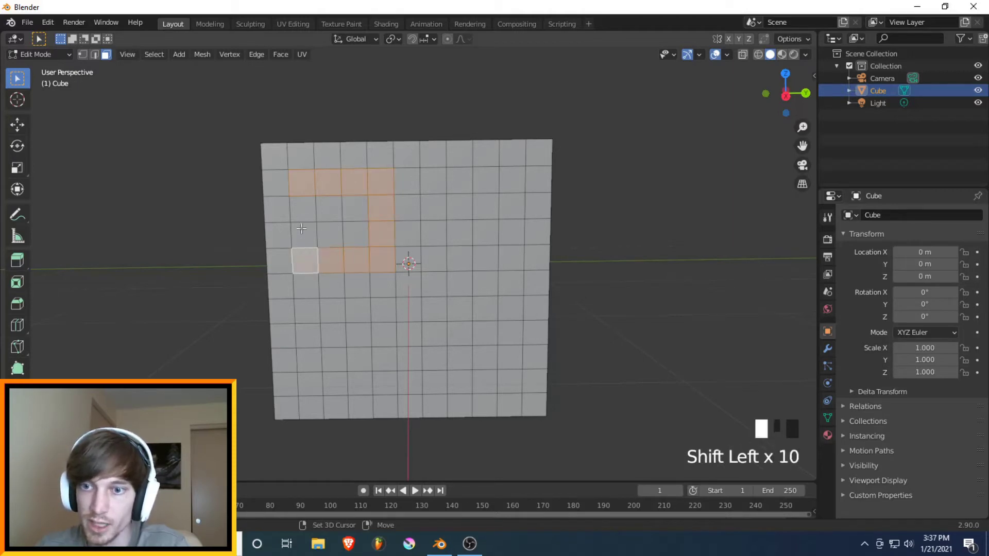
shift+click(303, 234)
shift+click(303, 209)
shift+click(333, 230)
shift+click(355, 234)
shift+click(354, 209)
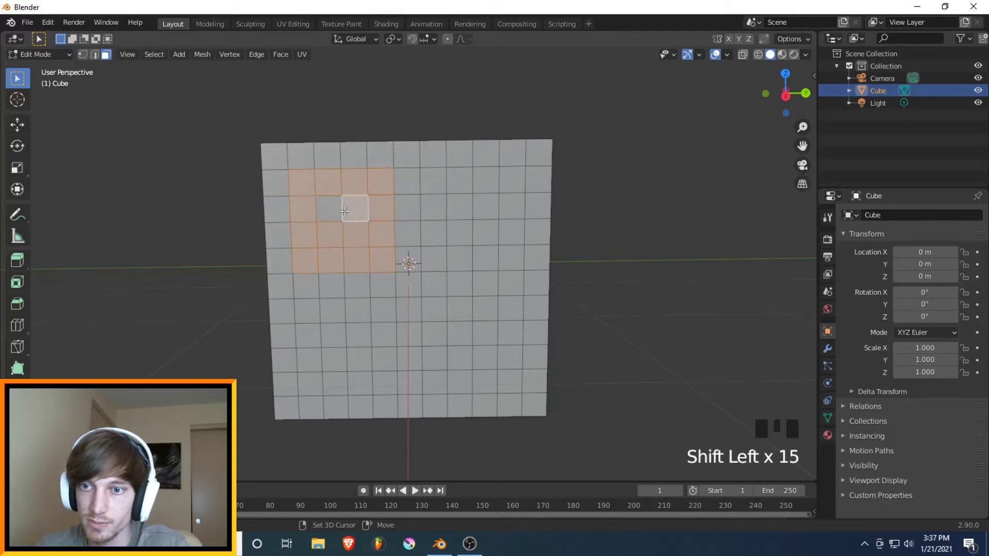
shift+click(328, 209)
- Box-select the other three 4×4 face blocks at the upper right and along the bottom
shift+click(432, 180)
shift+click(433, 207)
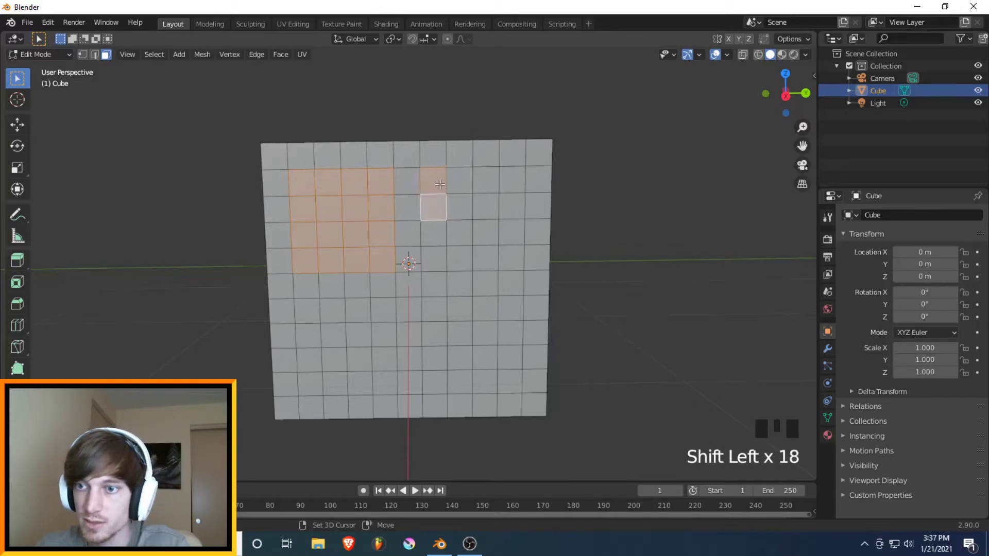
shift+drag(440, 184, 509, 267)
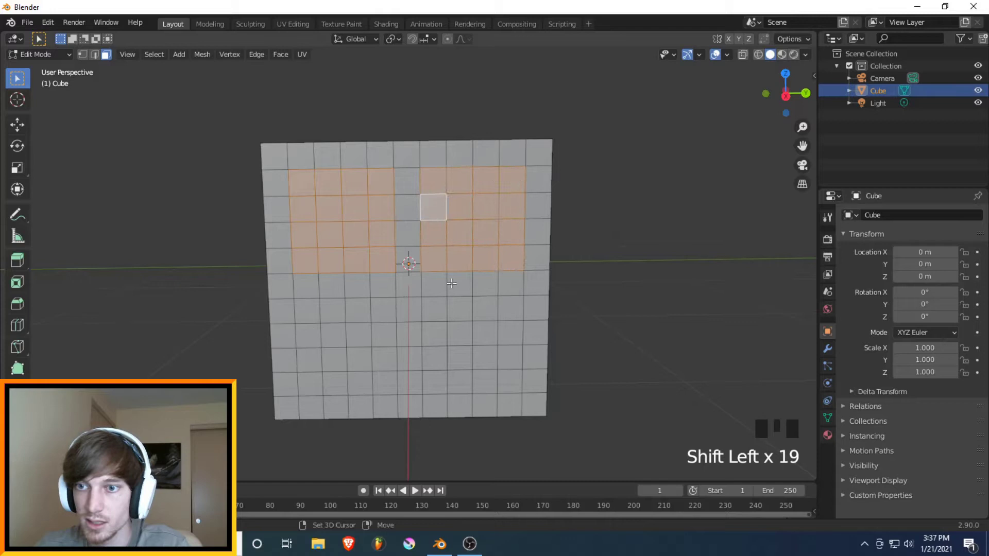
shift+drag(433, 305, 517, 394)
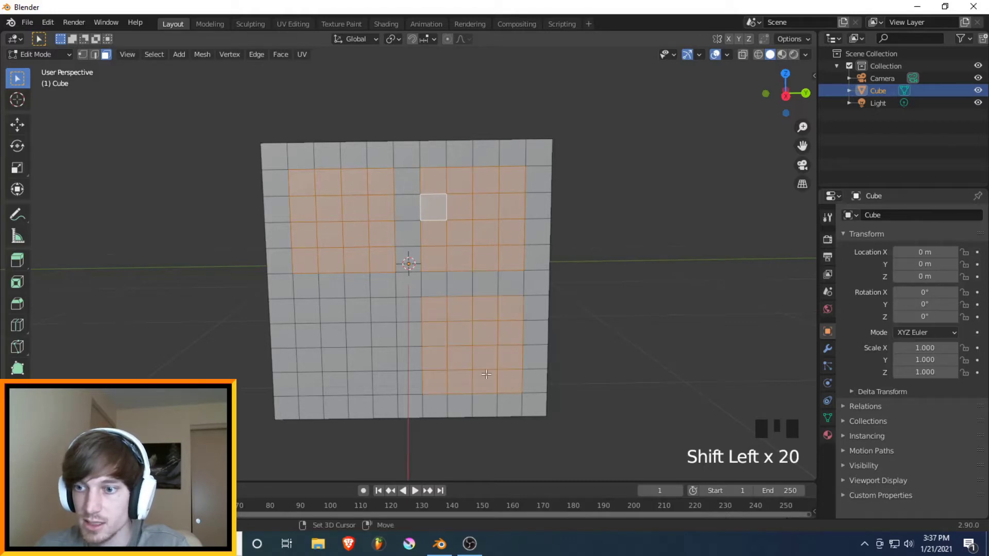
shift+drag(309, 313, 392, 392)
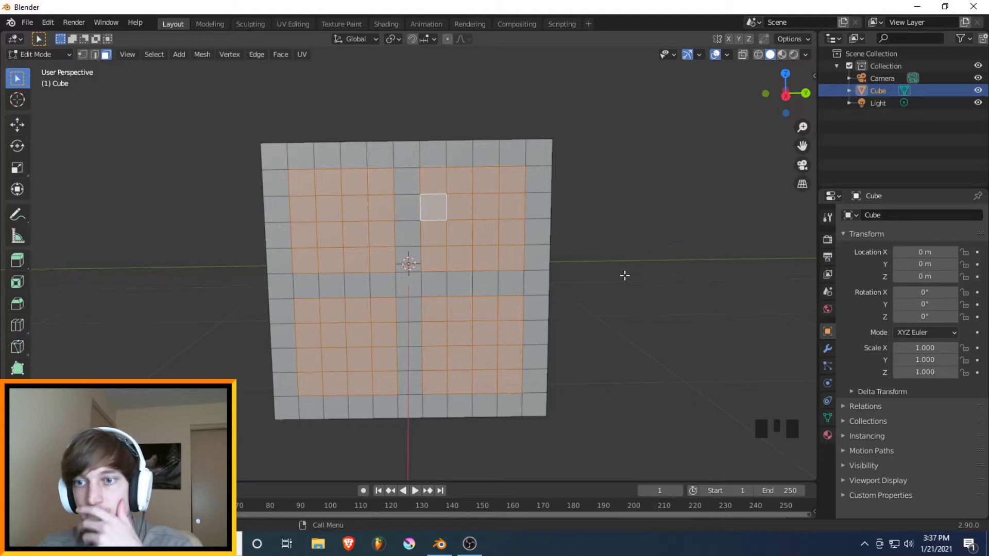
- Separate the selected face blocks into a new object
right_click(480, 226)
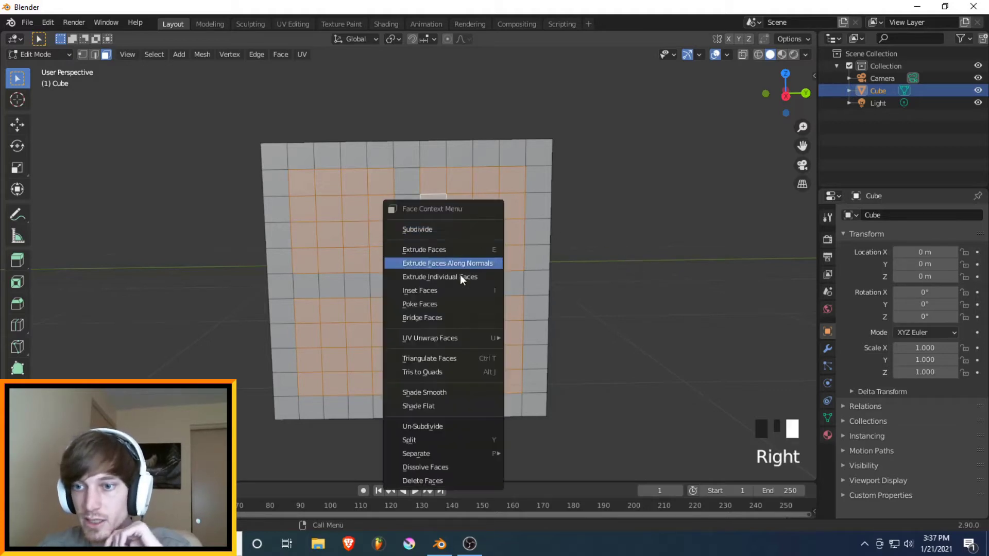
mouse_move(441, 453)
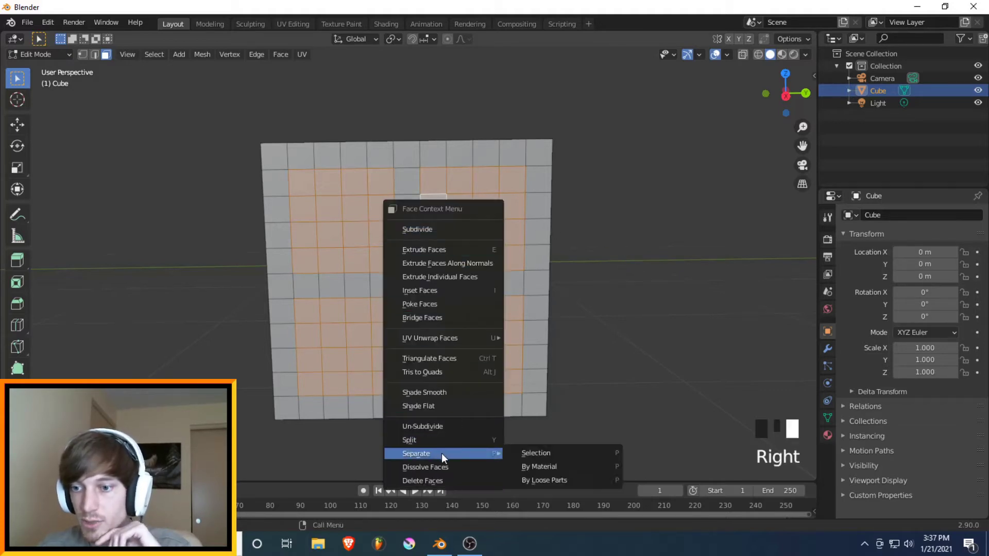
click(541, 456)
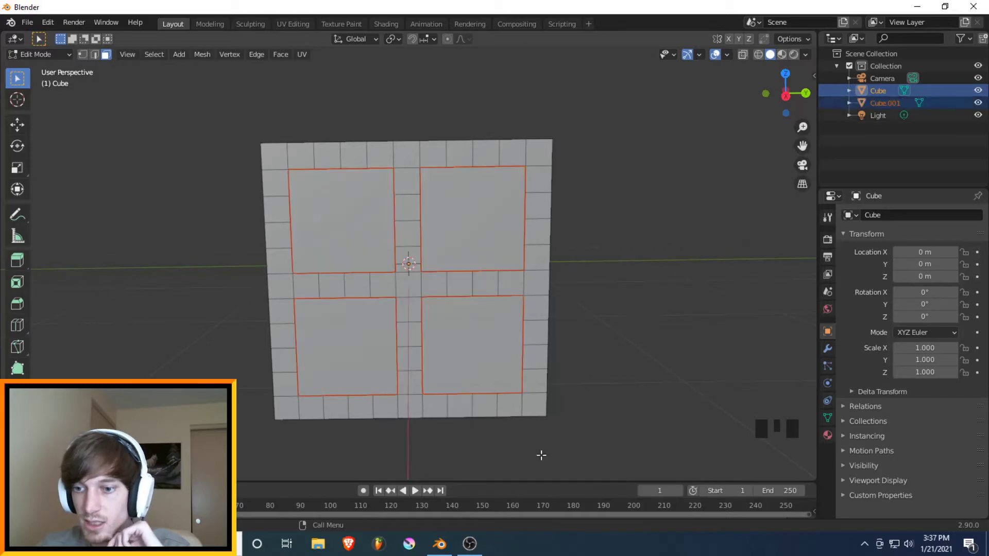
- Return to Object Mode and select the separated panels object Cube.001
middle_drag(669, 280, 620, 303)
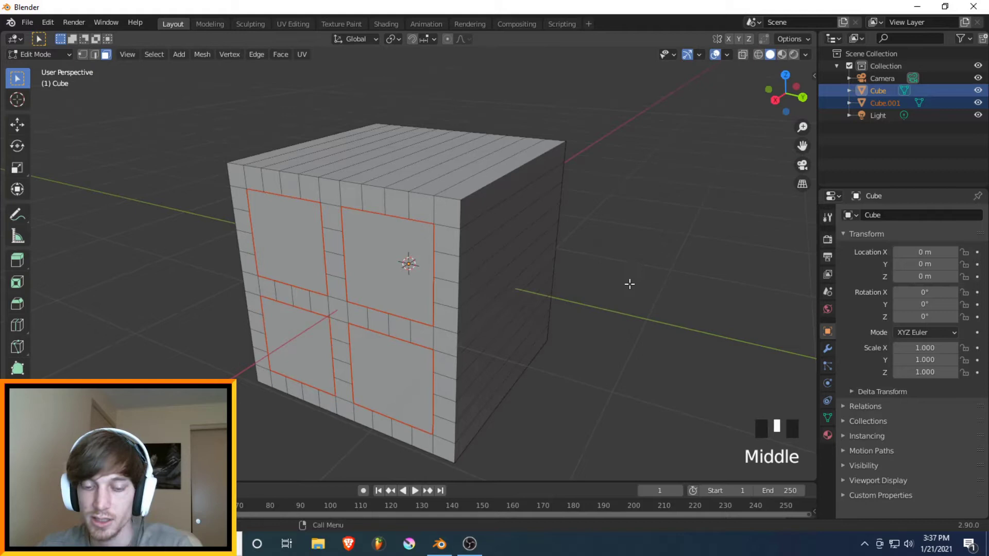
key(Tab)
click(376, 269)
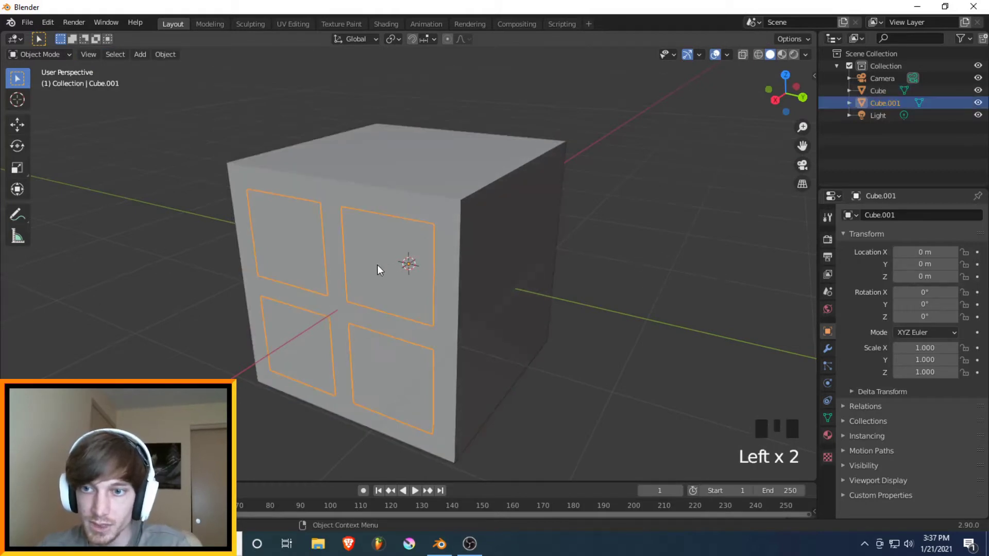
middle_drag(593, 231, 437, 172)
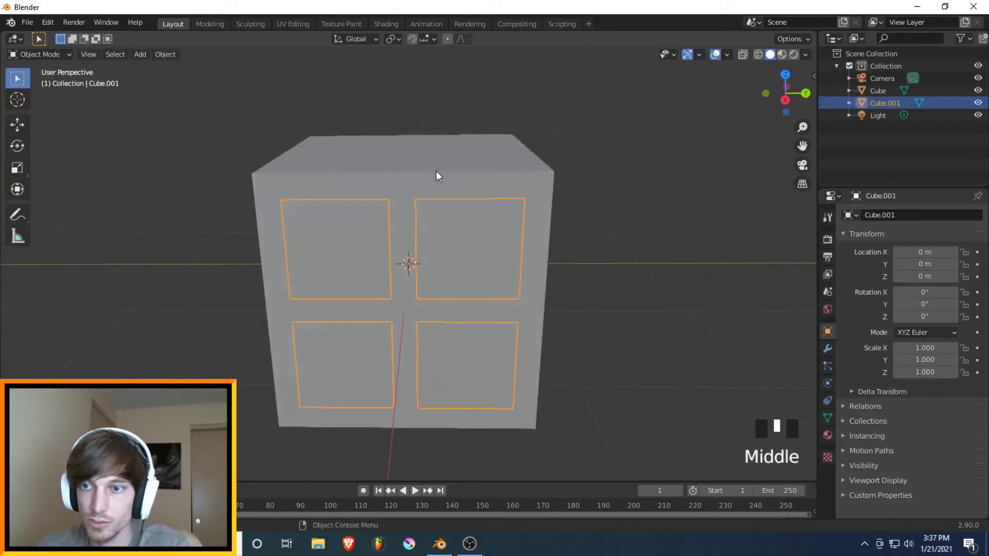
double_click(465, 251)
click(465, 251)
middle_drag(490, 253, 596, 238)
- Put Cube.001 into Edit Mode and view it from the side
key(Tab)
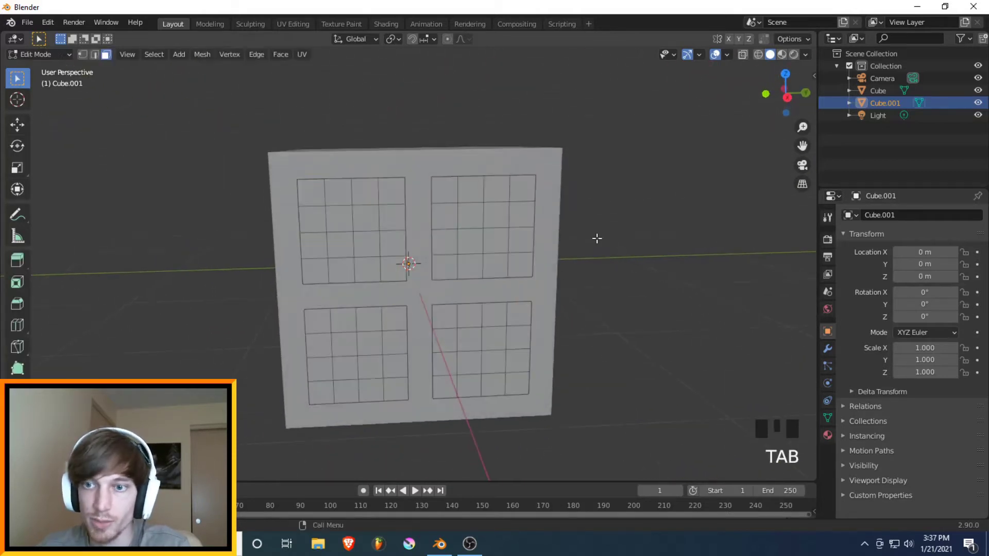
click(39, 54)
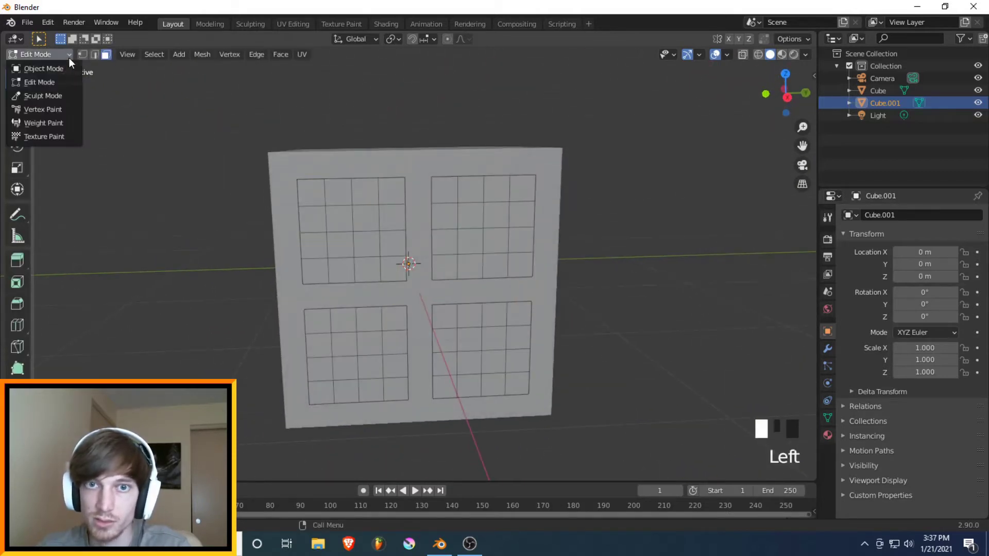
click(43, 67)
click(39, 82)
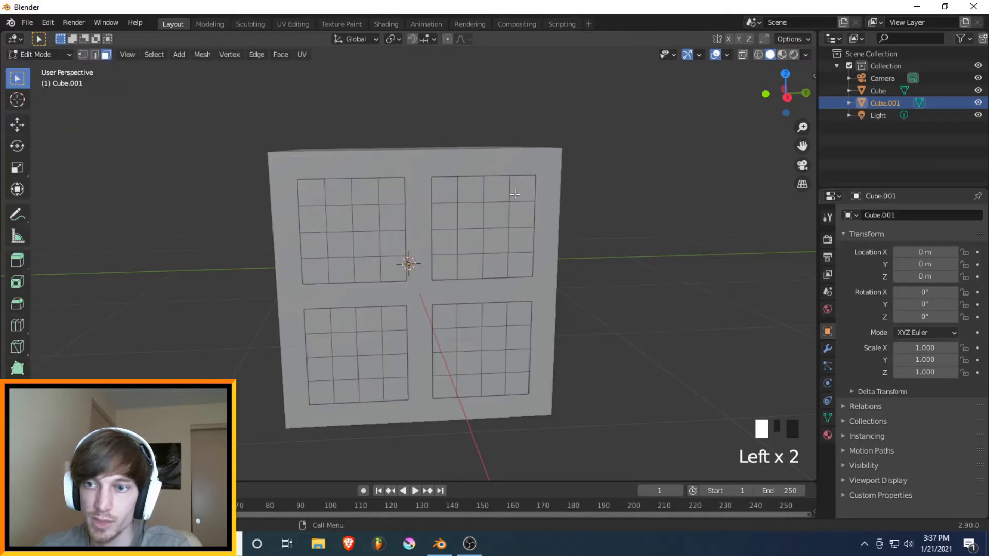
middle_drag(515, 194, 544, 215)
middle_drag(609, 217, 561, 256)
- Select all four panels, extrude them outward as raised slabs, and deselect
key(a)
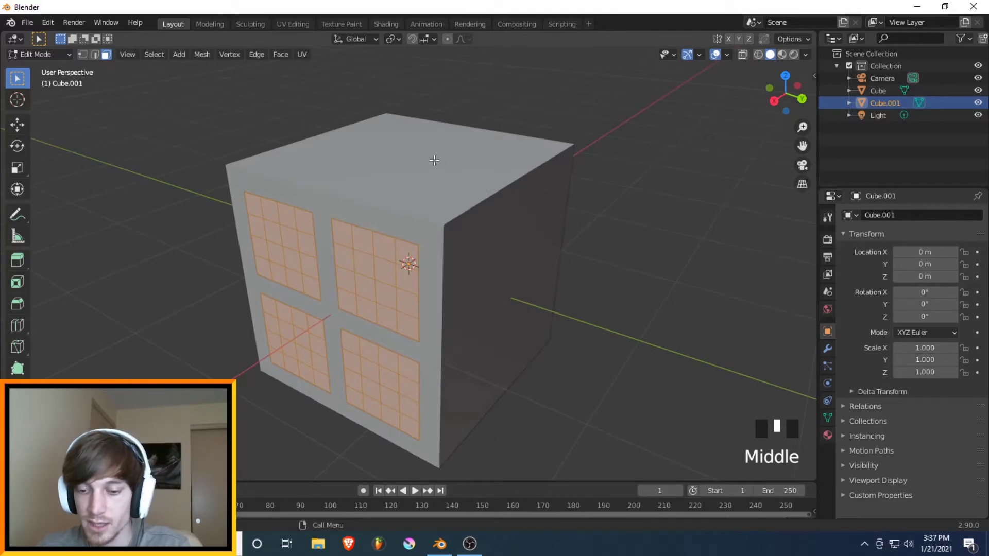
key(e)
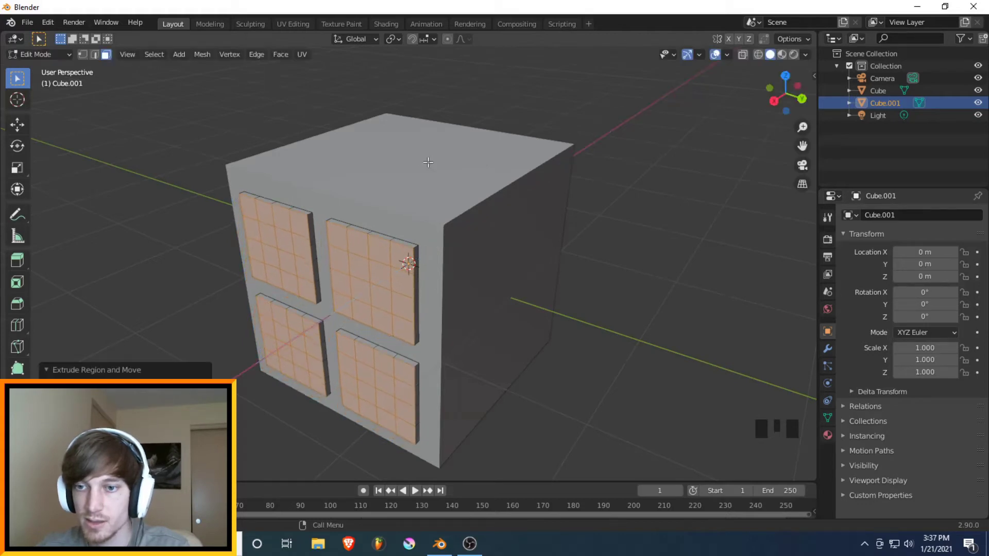
mouse_move(441, 208)
middle_down()
mouse_move(518, 183)
mouse_move(443, 202)
middle_up()
key(g)
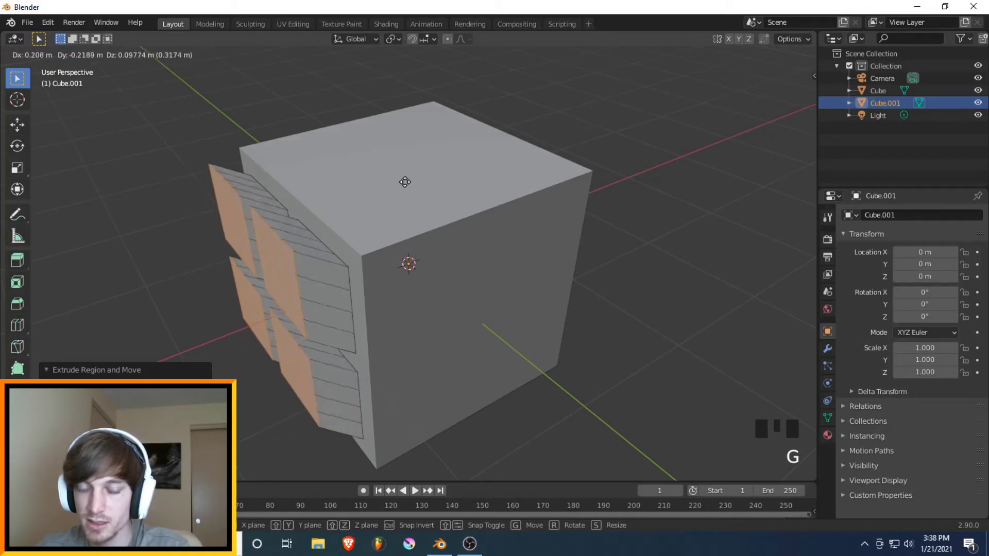
right_click(370, 191)
middle_drag(398, 207, 469, 193)
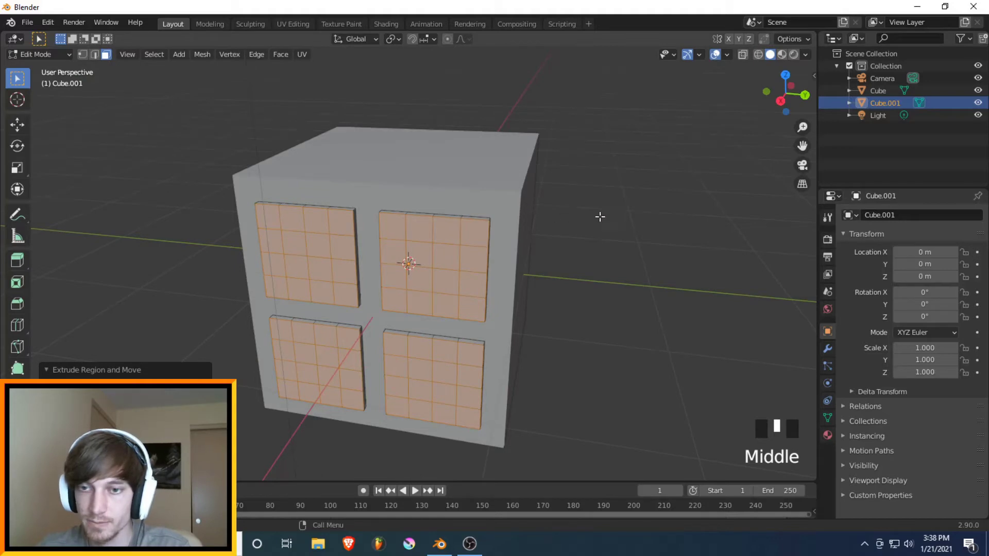
click(633, 208)
- Leave Edit Mode and select the main Cube from a front view
key(Tab)
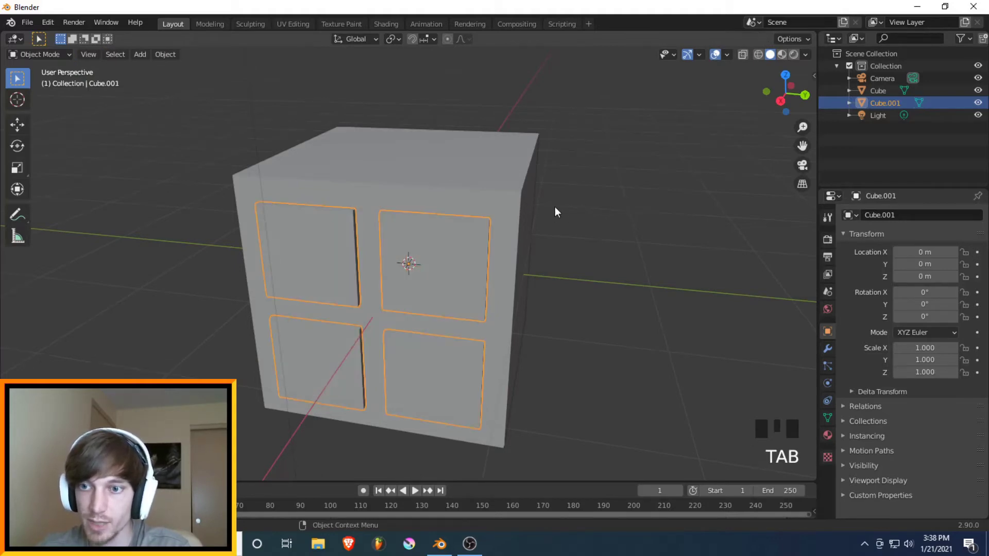
middle_drag(556, 210, 608, 209)
click(466, 181)
middle_drag(466, 181, 434, 180)
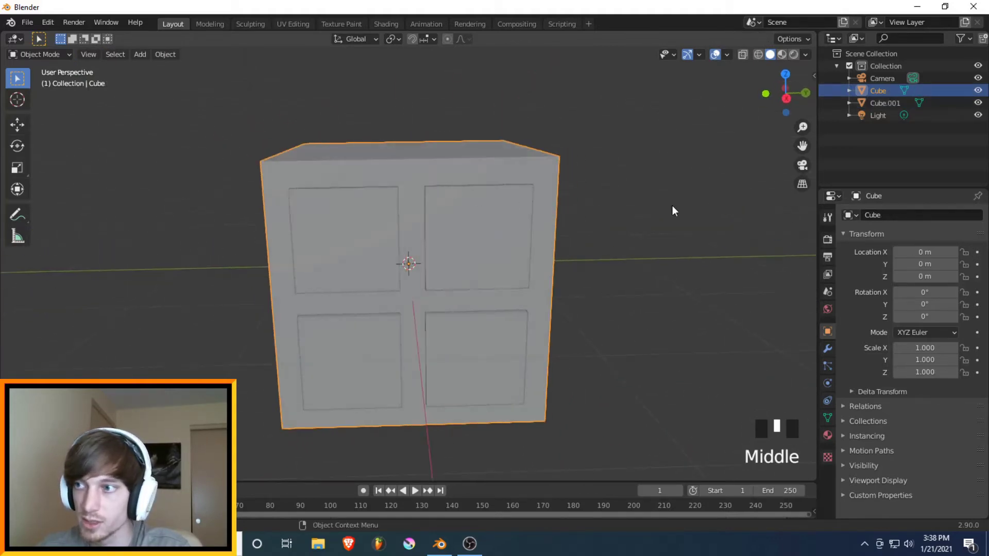
- In Render Properties, set the render engine to Cycles, then to Radeon ProRender
click(827, 240)
click(907, 216)
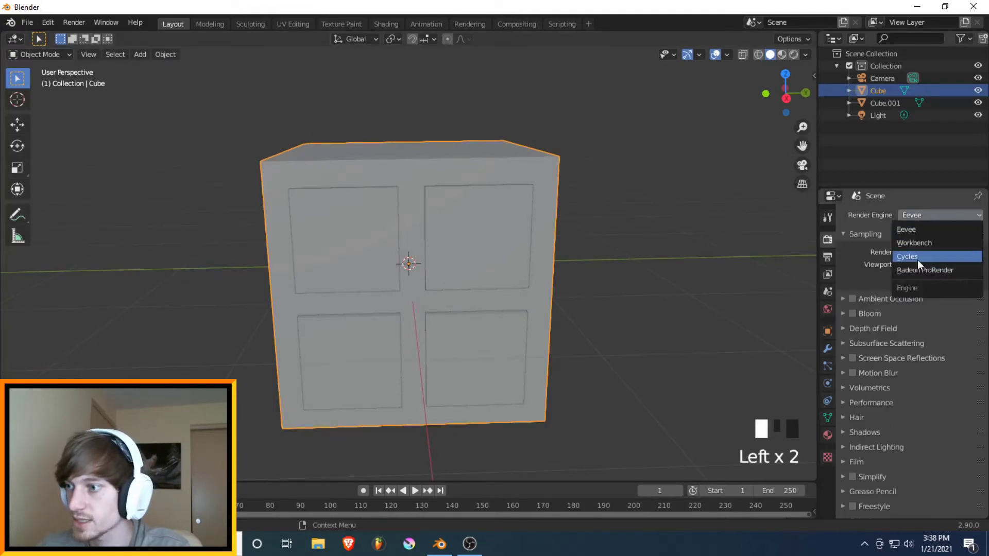
click(907, 257)
click(954, 215)
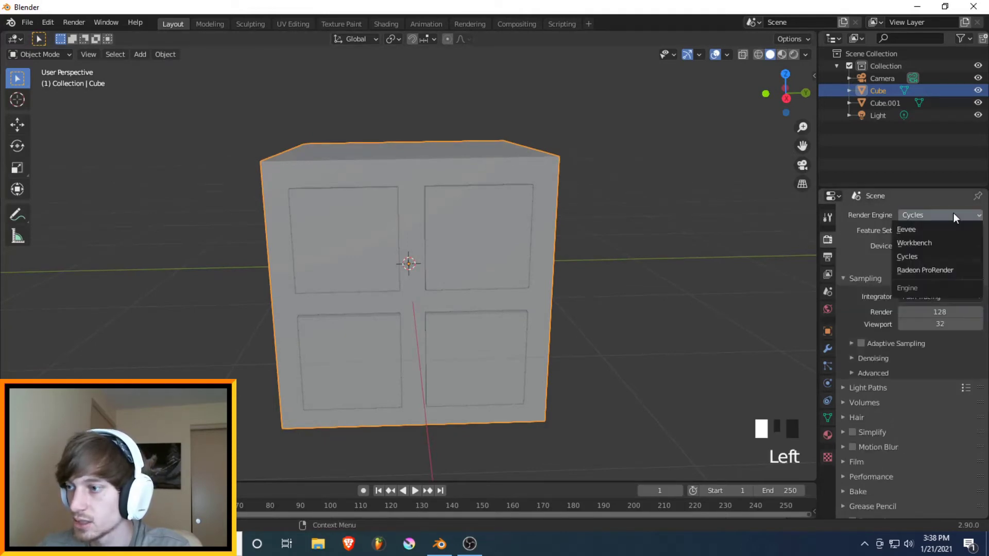
click(931, 270)
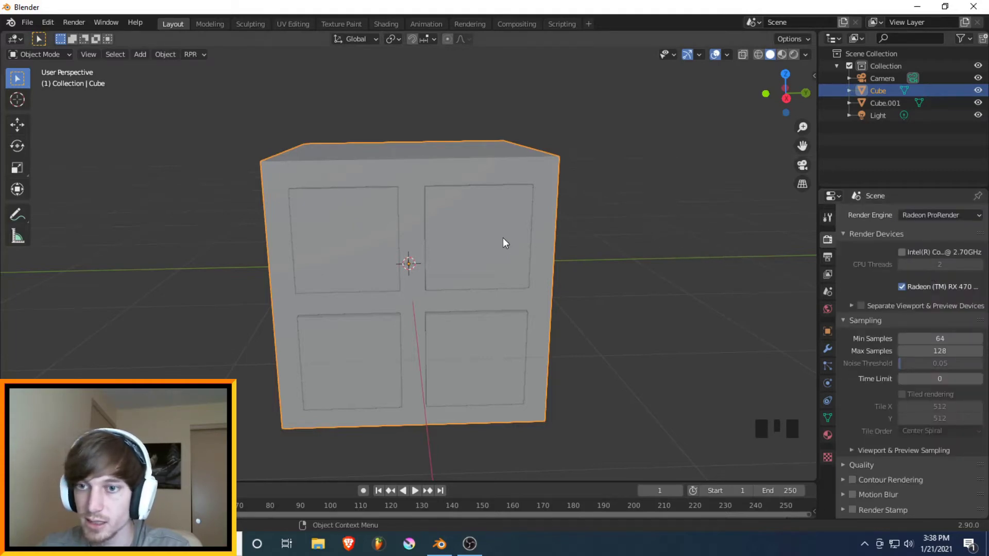
middle_drag(522, 240, 569, 245)
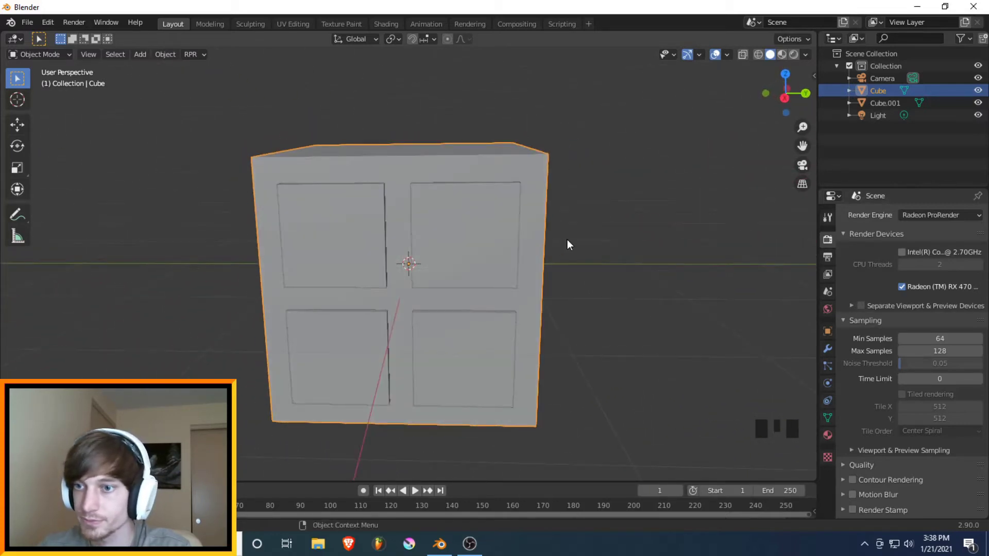
scroll(568, 245, down, 2)
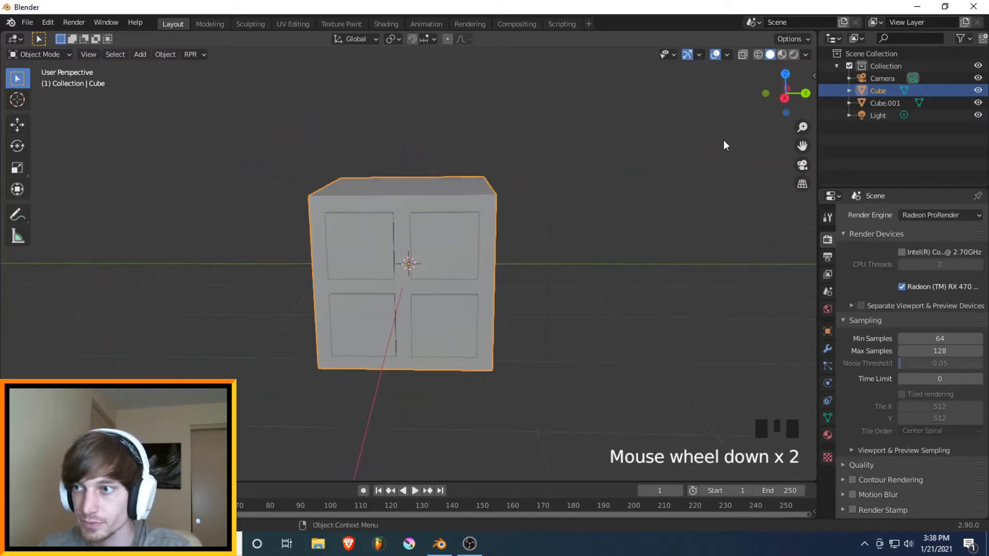
- Turn on Rendered viewport shading from the front and switch the render engine back to Cycles
click(794, 54)
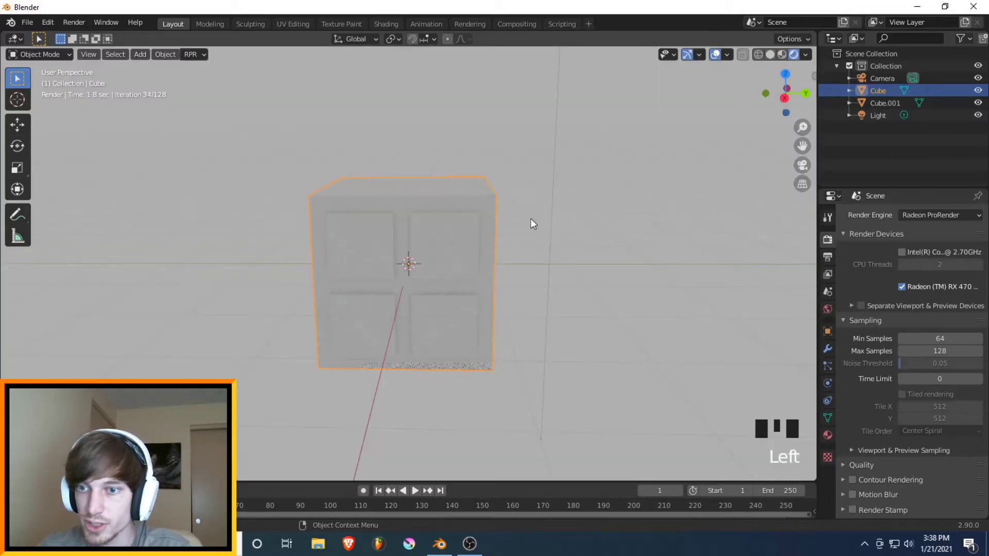
middle_drag(485, 273, 492, 261)
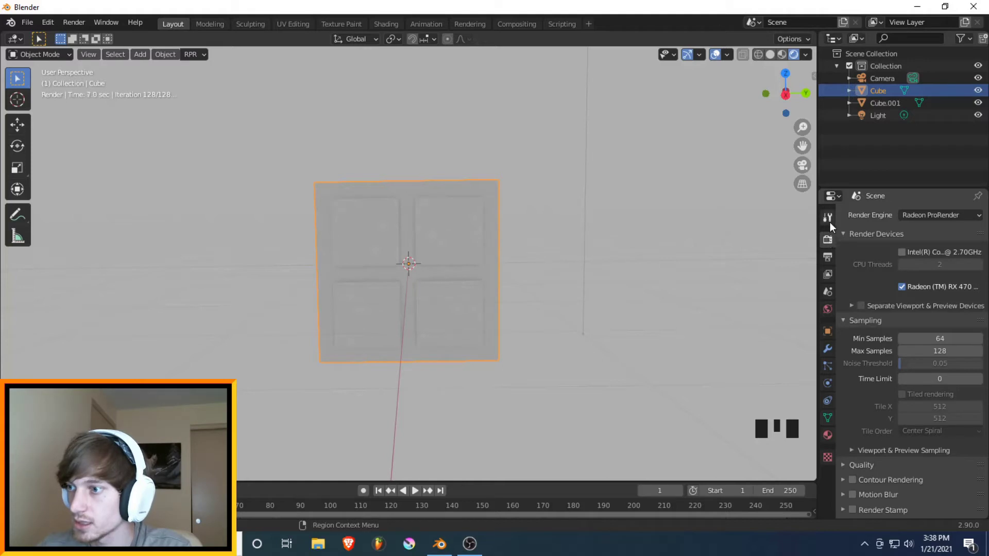
click(914, 216)
click(913, 258)
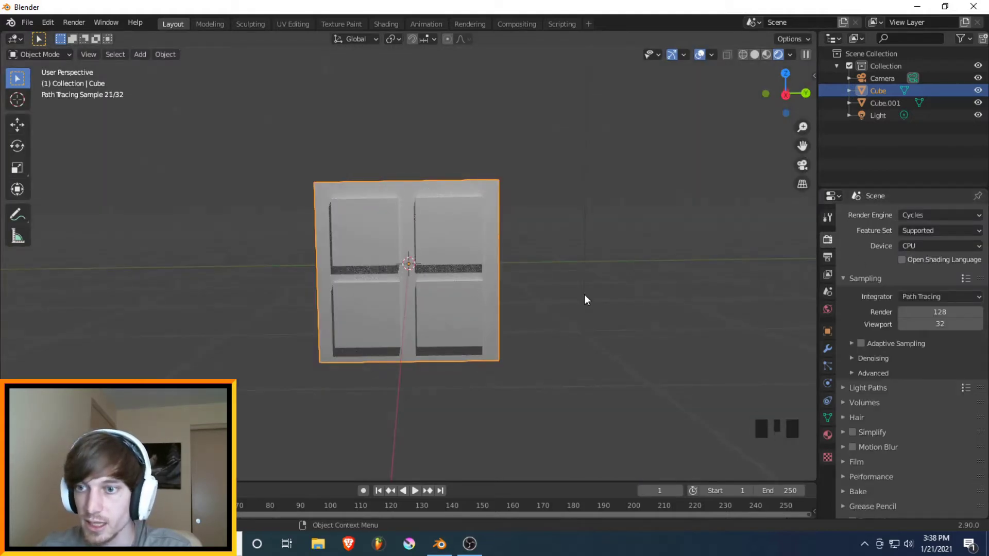
scroll(452, 322, up, 2)
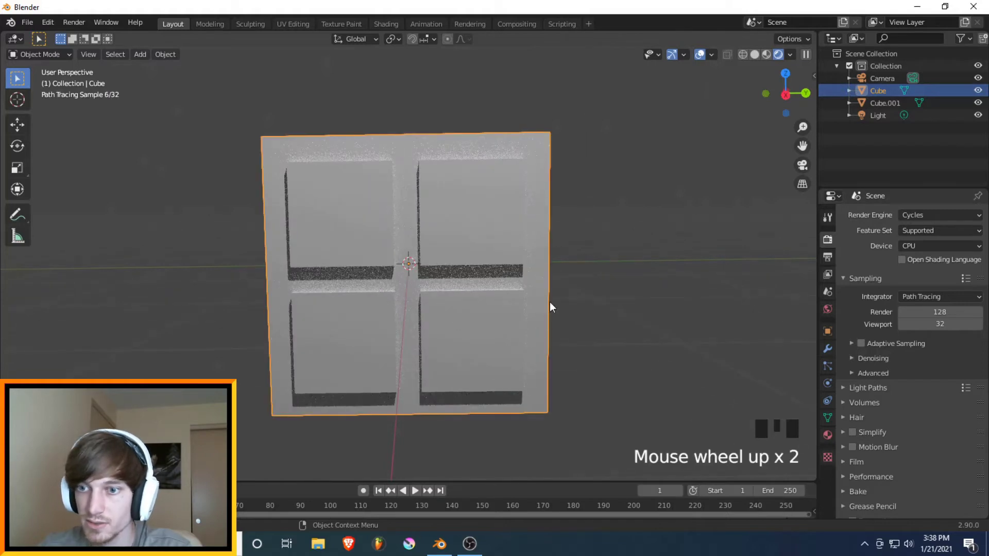
scroll(587, 299, up, 2)
scroll(587, 300, down, 1)
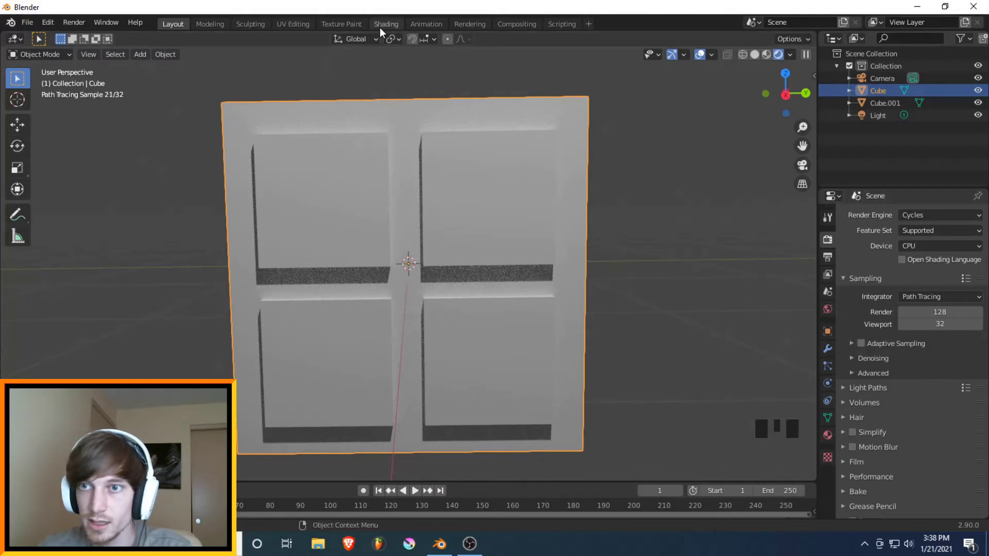
- Show the World shader nodes in the Shading workspace and shift Background and World Output aside
click(392, 23)
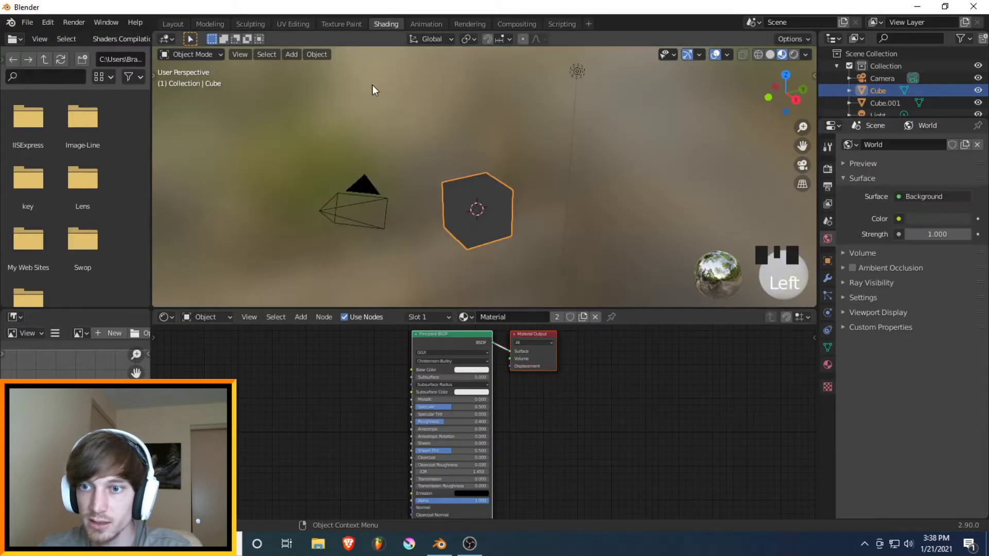
click(233, 314)
click(216, 342)
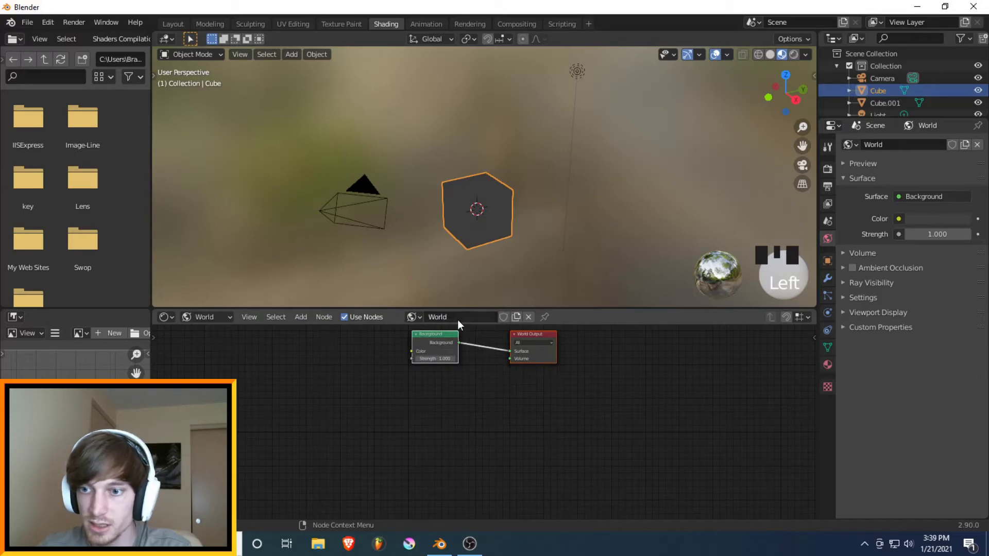
drag(428, 335, 479, 374)
- Add an Environment Texture node wired into Background Color and browse for its image
click(301, 320)
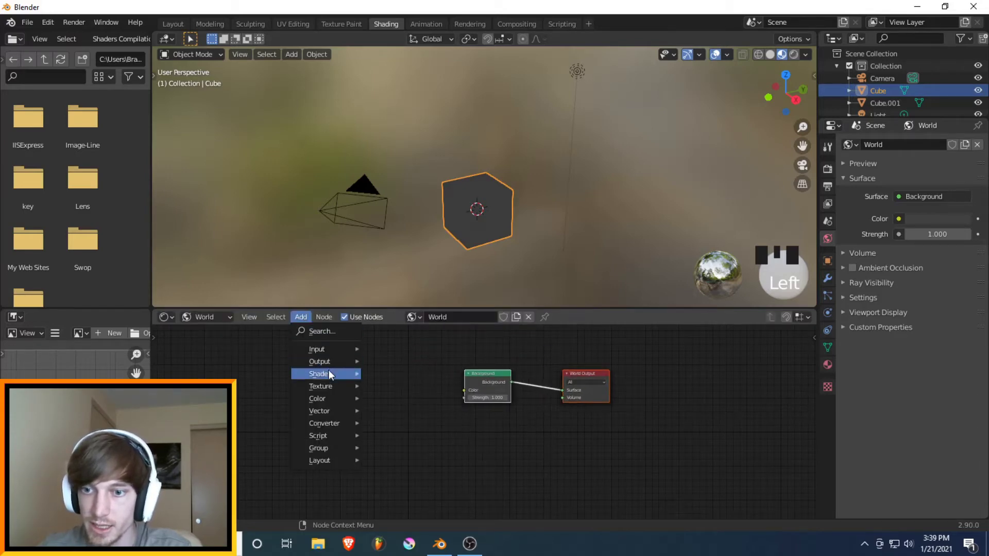
mouse_move(328, 364)
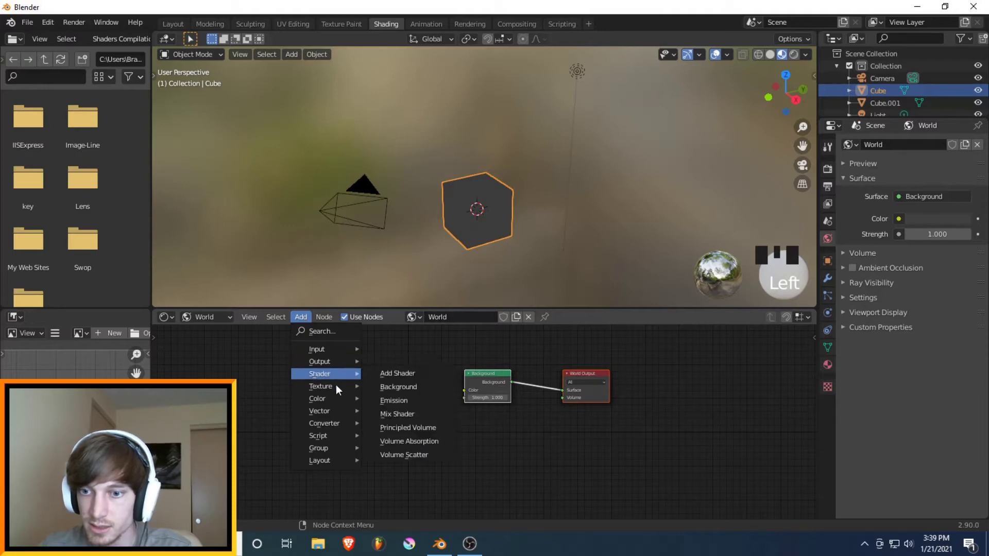
mouse_move(335, 384)
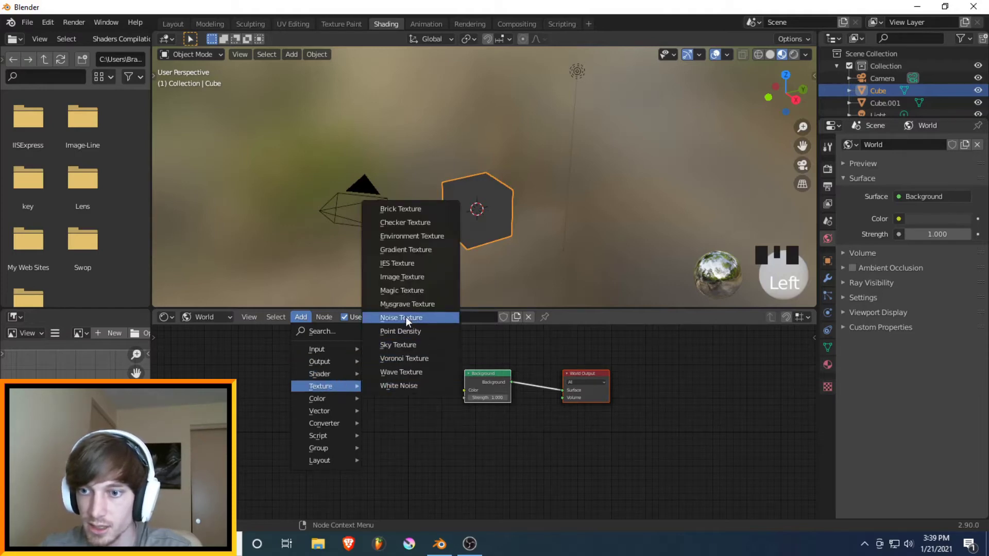
click(409, 236)
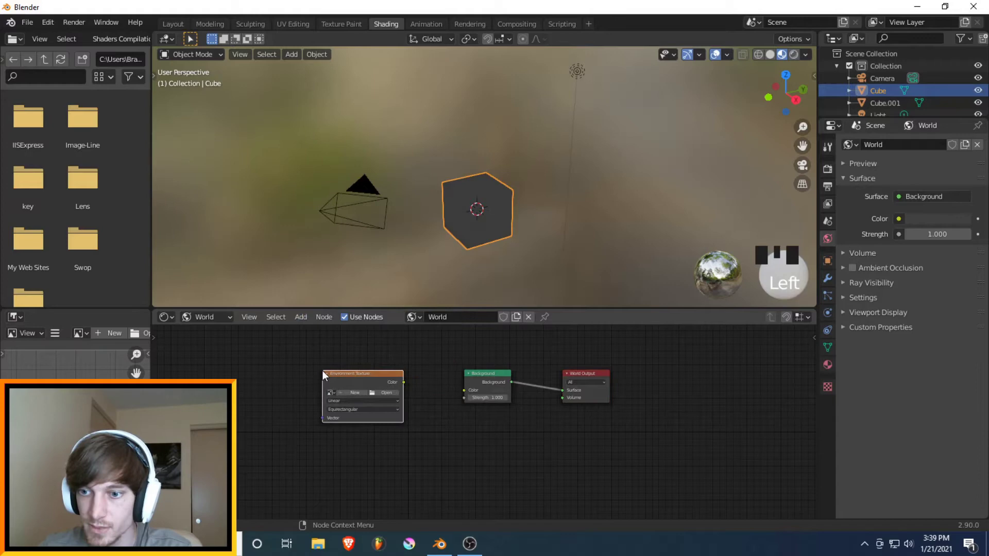
click(406, 382)
drag(404, 382, 465, 390)
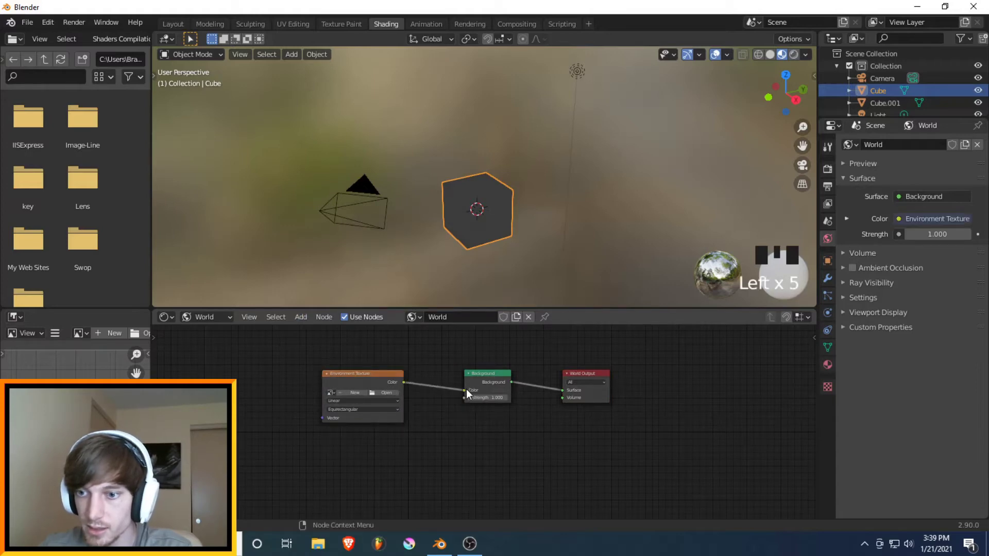
click(377, 393)
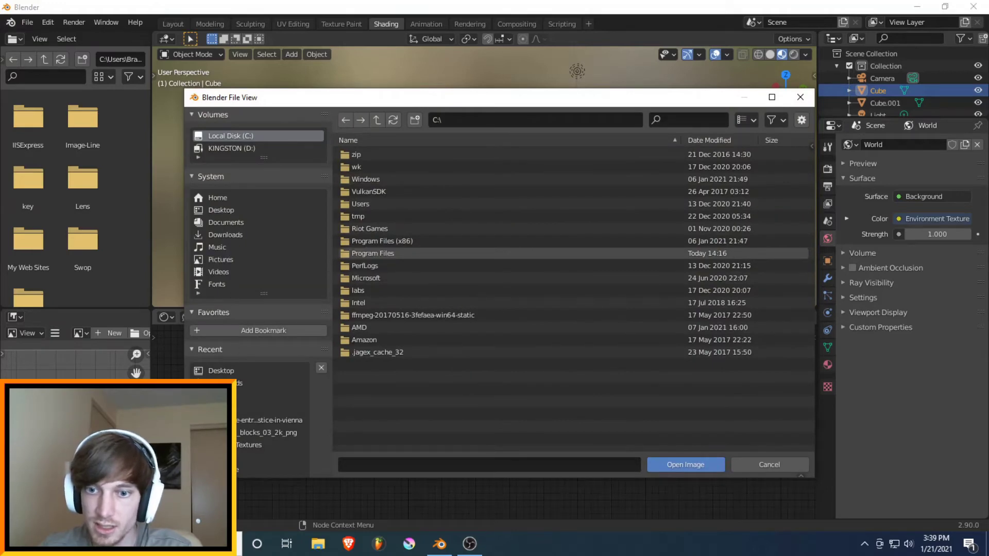
- Load spruit_sunrise_4k.hdr from the recent Blend folder into the Environment Texture node
click(272, 407)
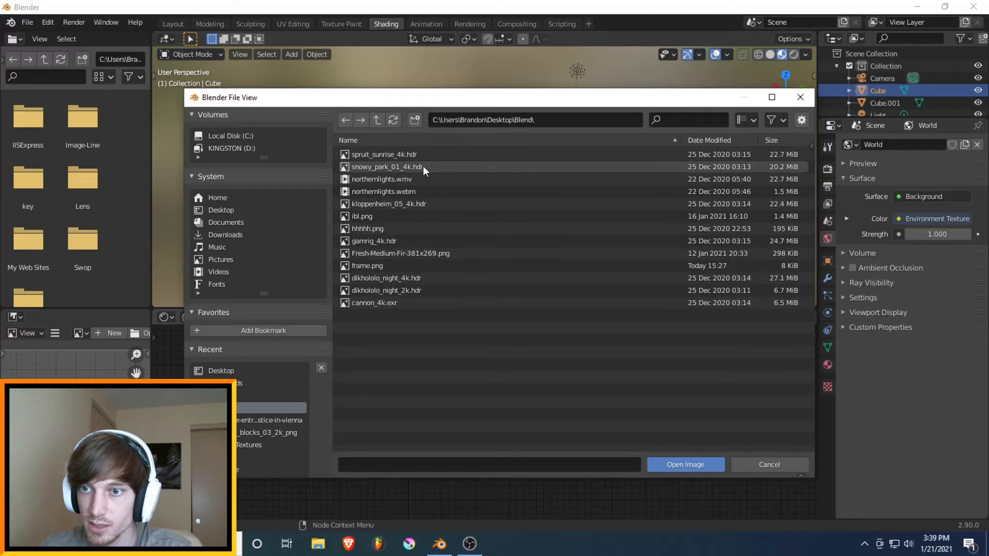
click(385, 154)
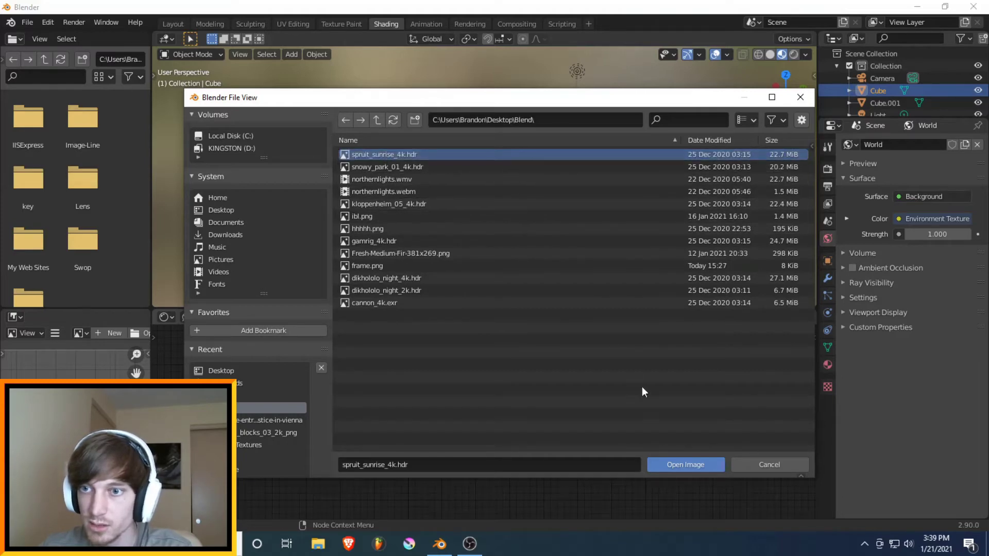
click(676, 463)
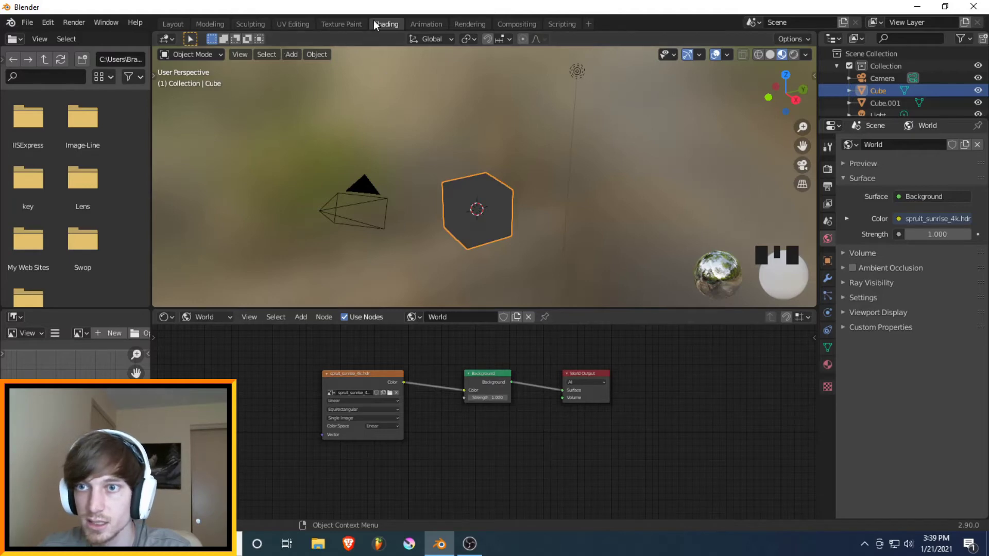
- Switch to the Modeling workspace and preview the cube from the front in Rendered shading
click(215, 22)
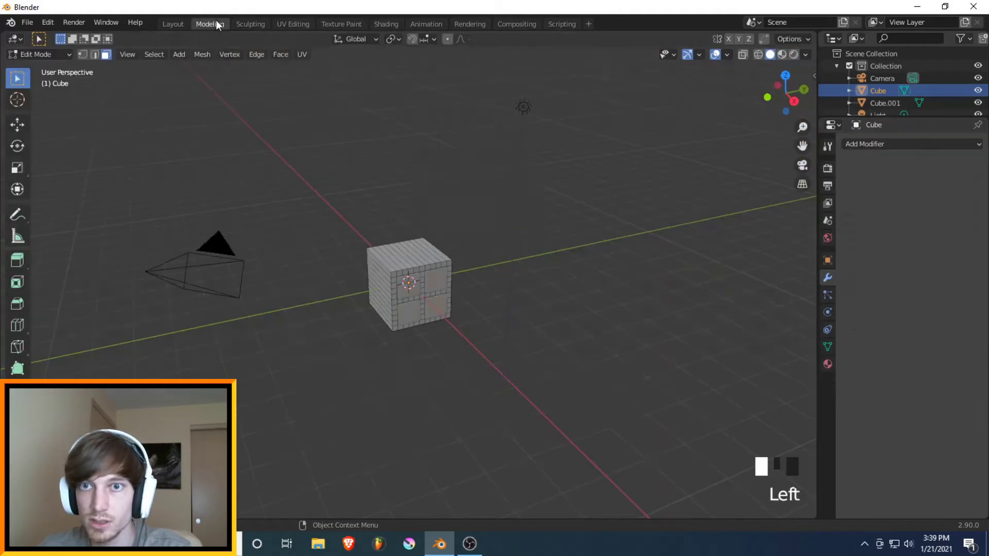
middle_drag(693, 126, 598, 148)
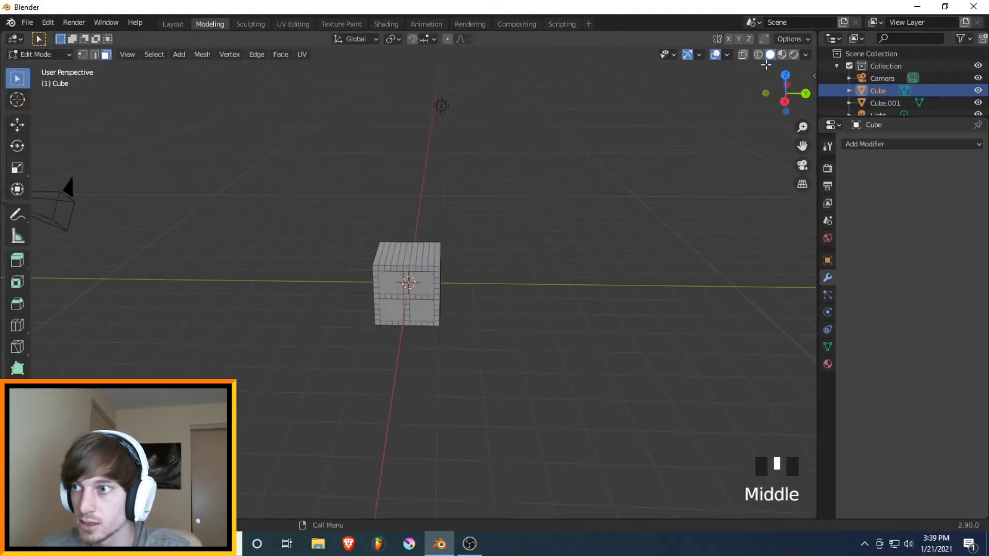
click(793, 54)
middle_drag(457, 298, 589, 294)
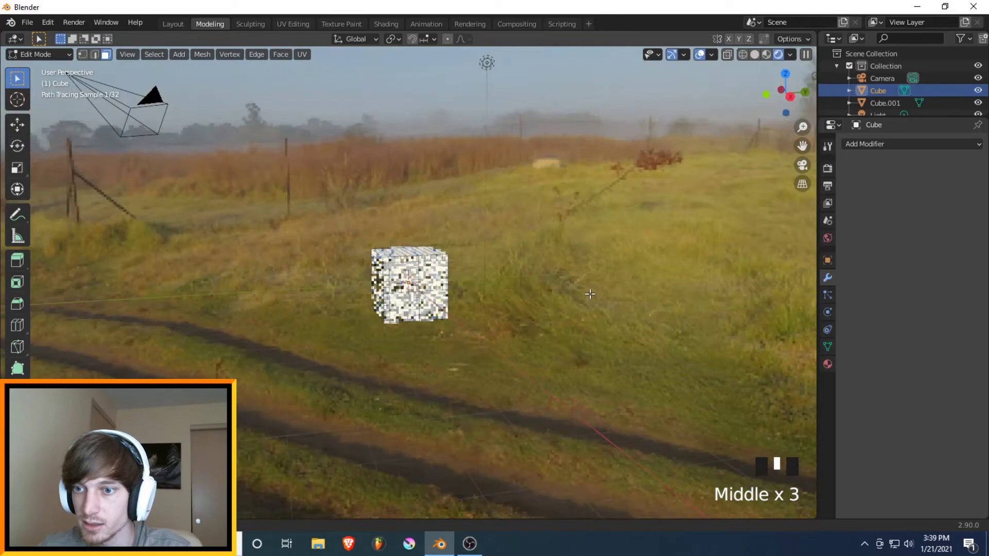
scroll(546, 327, up, 4)
middle_drag(546, 328, 554, 290)
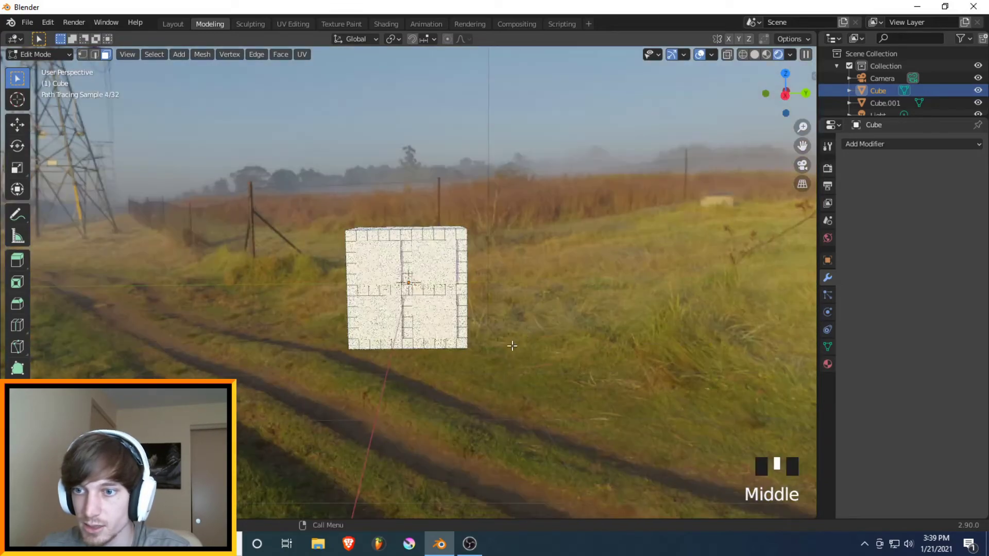
scroll(555, 289, up, 3)
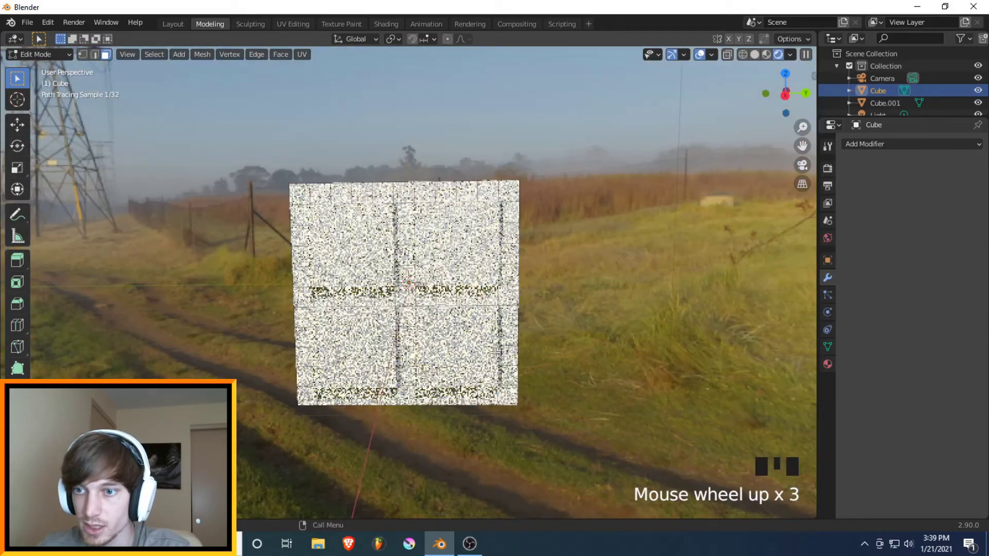
- Return to Object Mode and select the camera to show its transform properties
key(Tab)
click(575, 250)
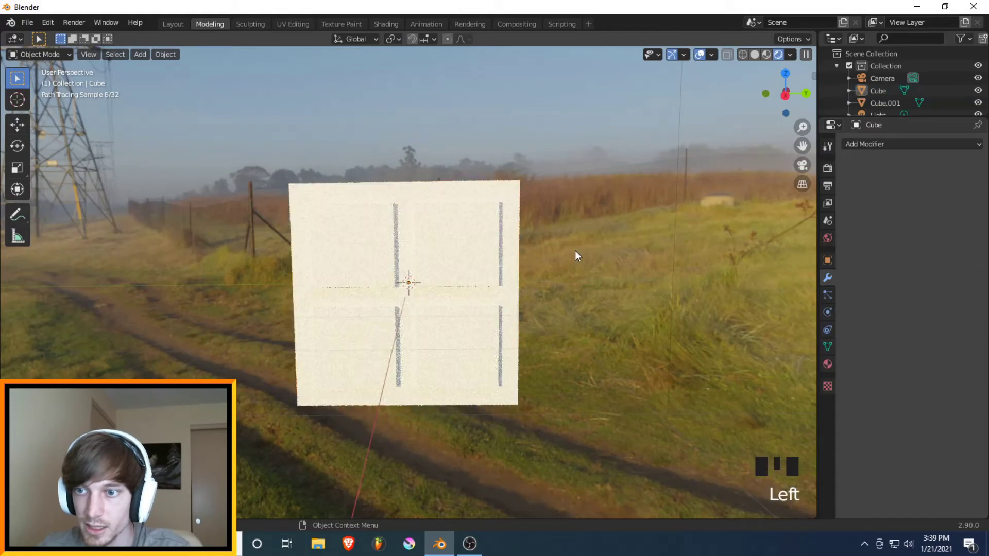
scroll(527, 273, down, 2)
middle_drag(528, 278, 484, 311)
scroll(484, 311, down, 4)
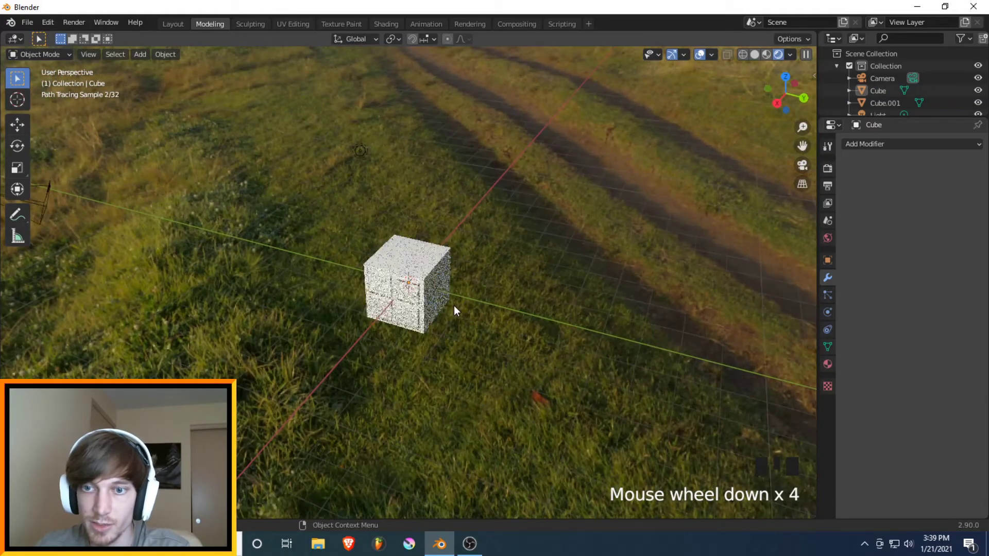
click(45, 204)
scroll(119, 223, down, 3)
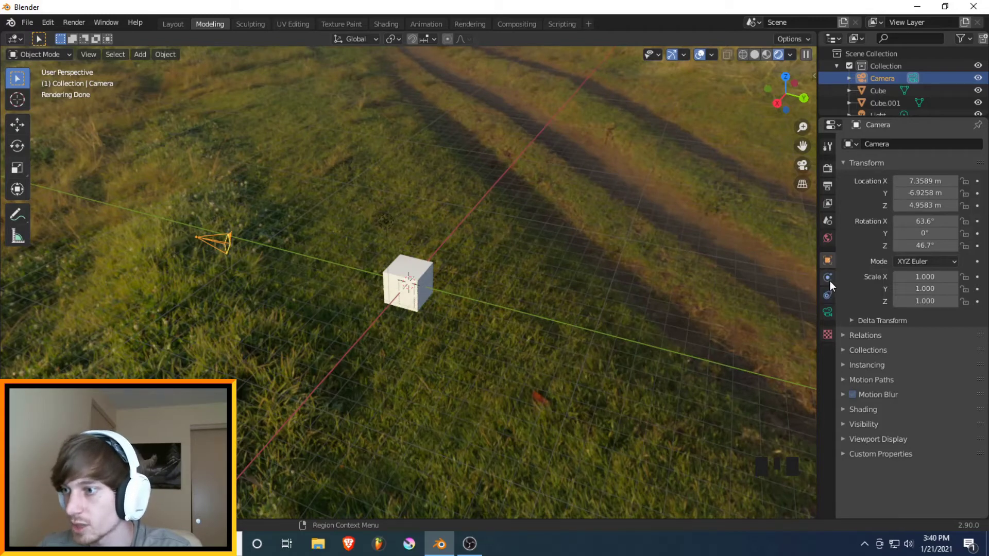
- Set the camera location to X 5 m, Y 0 m, Z 0 m
double_click(828, 260)
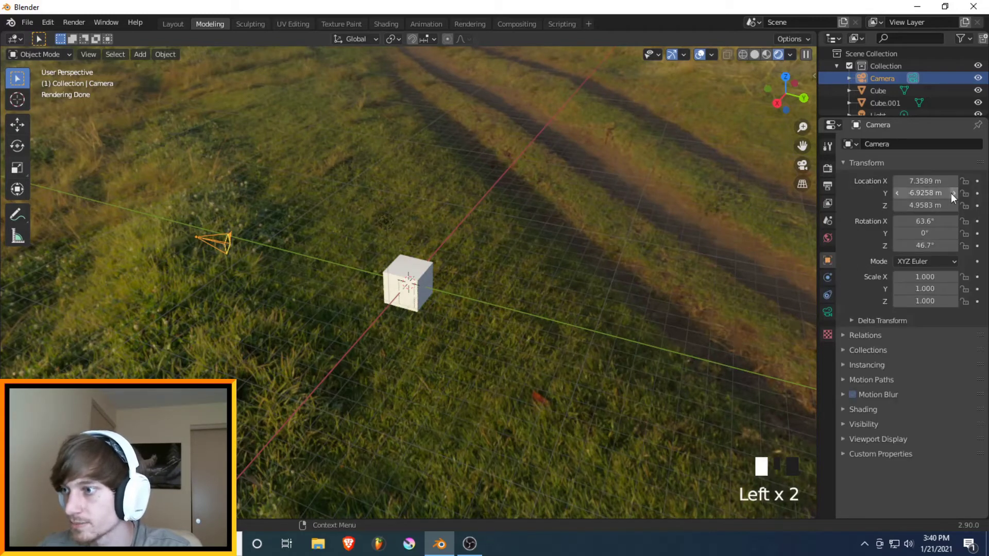
double_click(942, 181)
text(0)
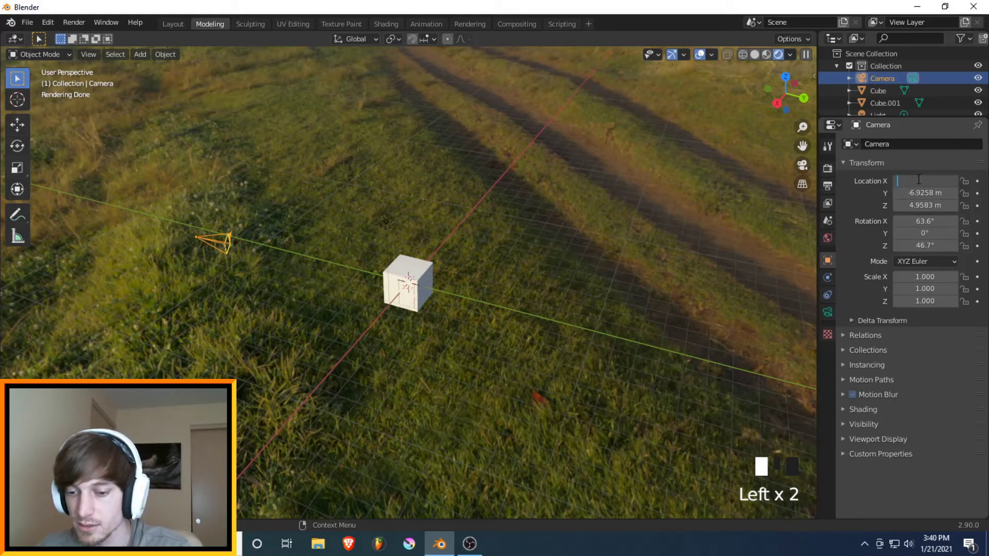
key(Return)
double_click(932, 193)
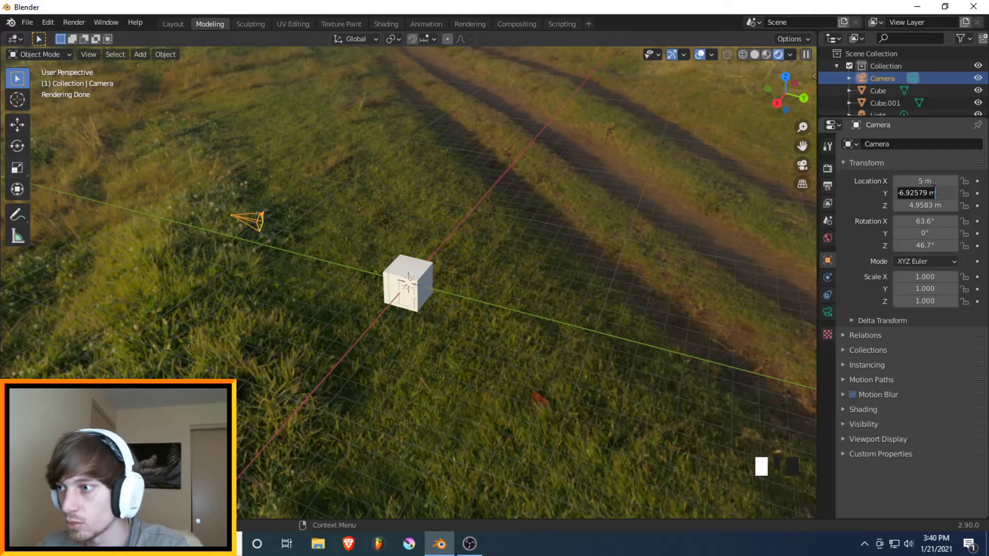
text(0)
double_click(928, 206)
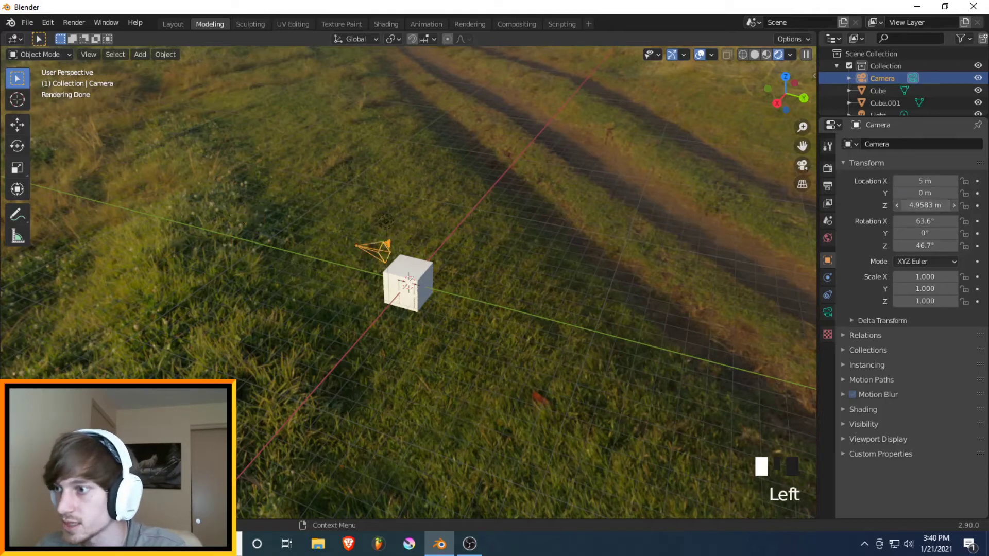
text(0)
key(Return)
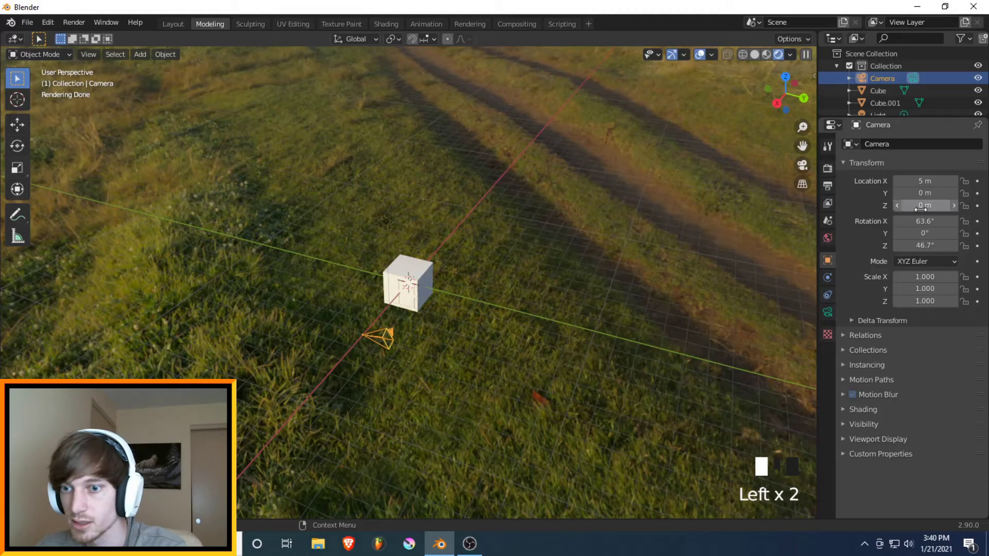
- Rotate the camera 90° on X and 90° on Z to face the cube
double_click(934, 222)
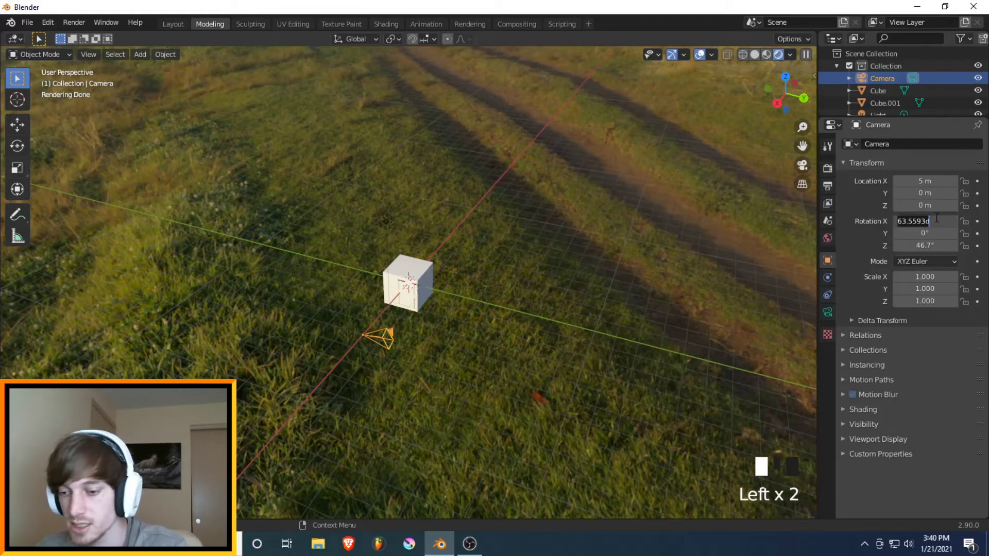
text(90)
click(933, 227)
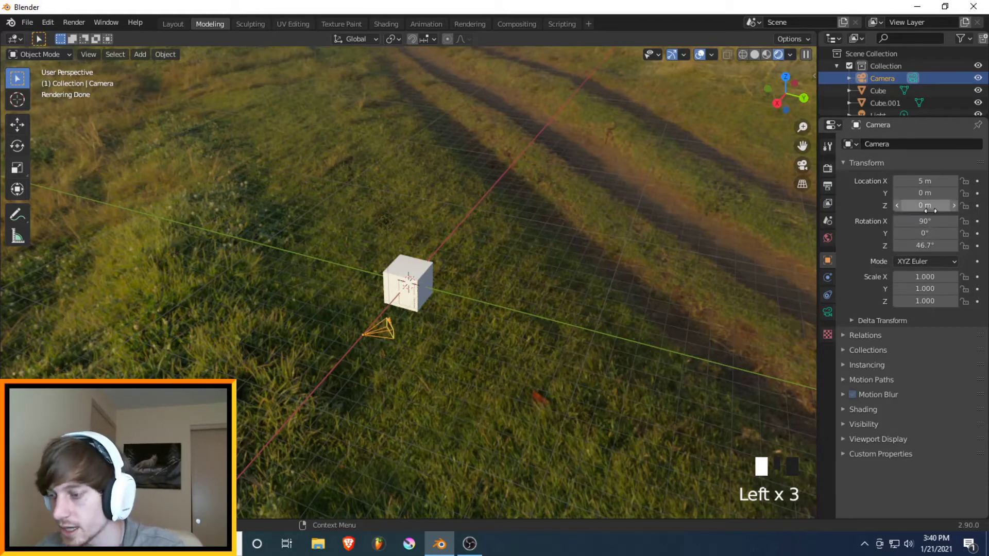
click(938, 246)
text(90)
click(865, 253)
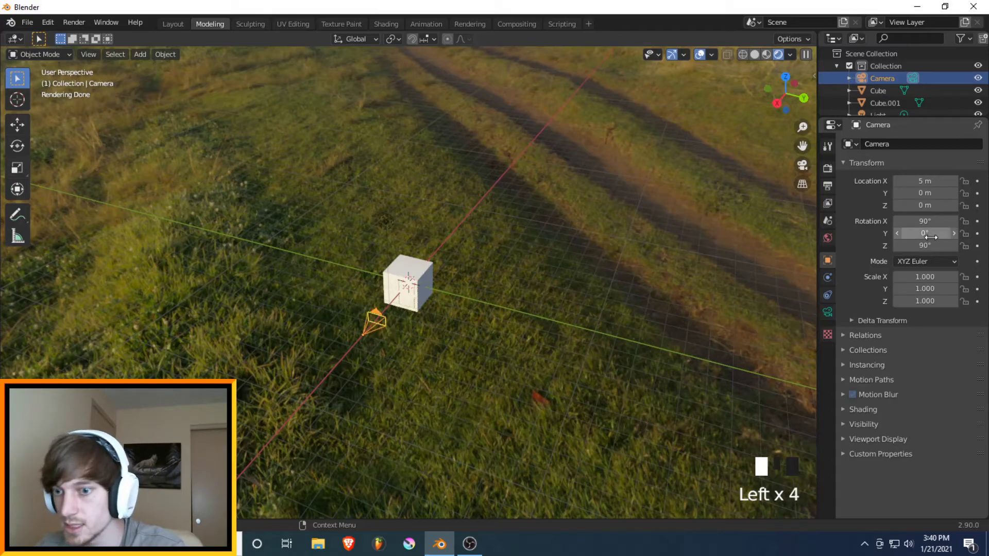
- View through the camera and set the render resolution to a square 1080 × 1080 px
click(801, 165)
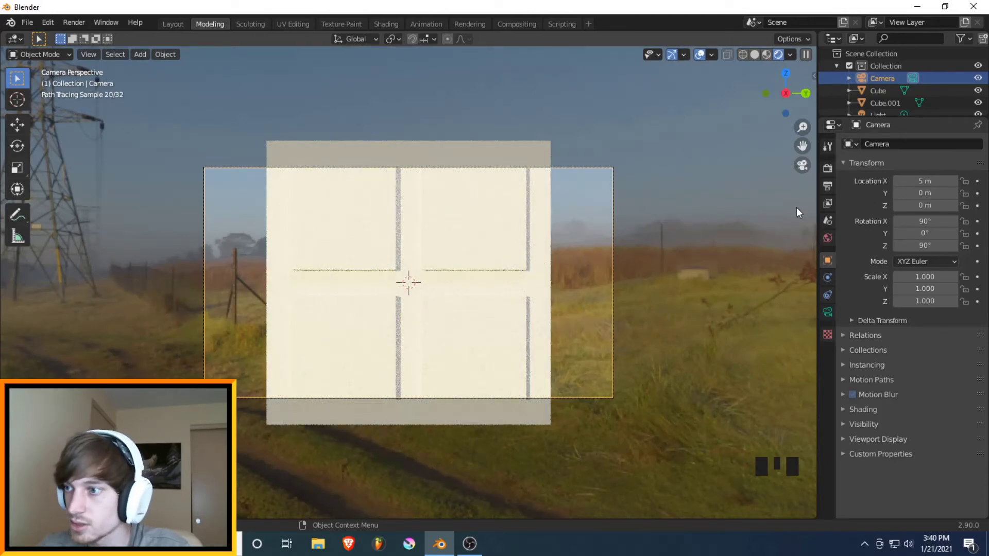
click(829, 169)
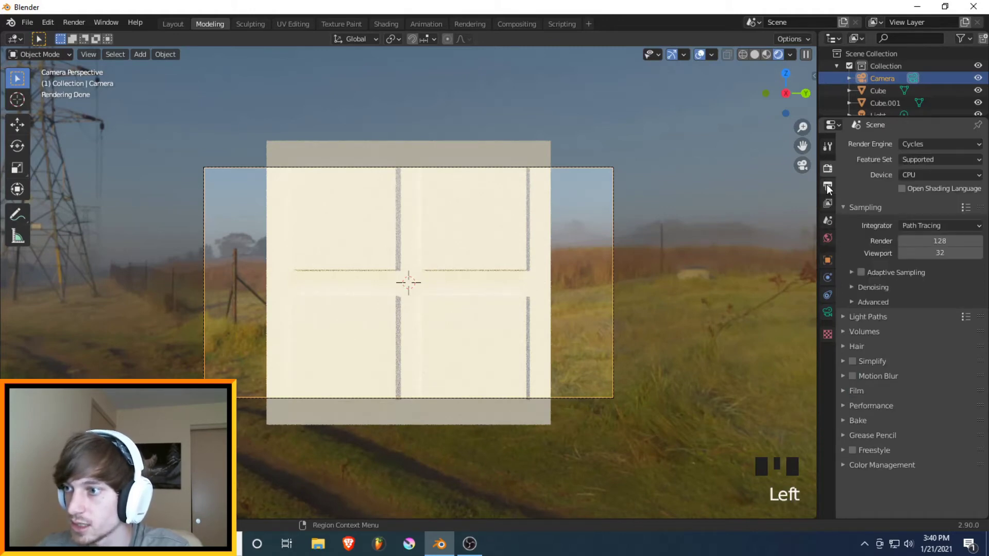
click(827, 185)
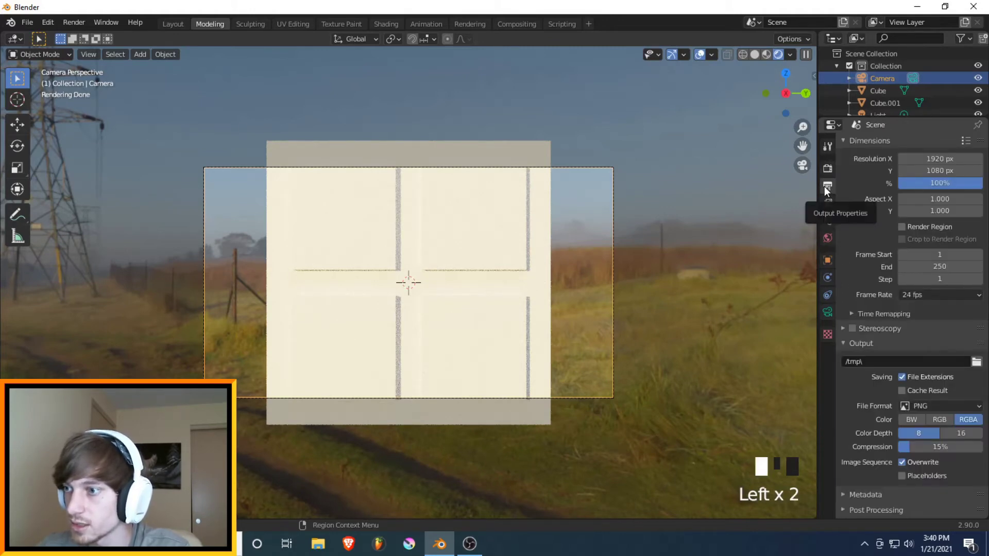
click(942, 160)
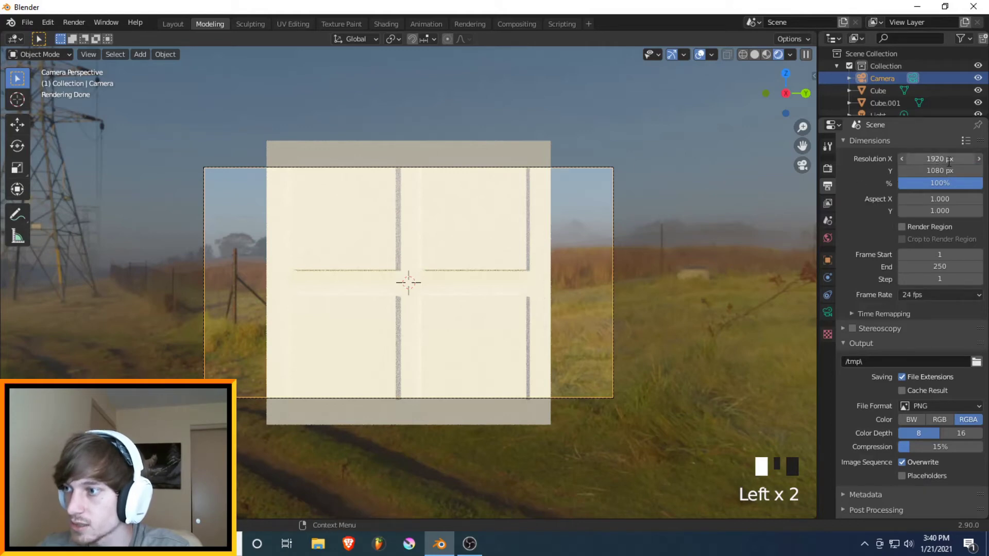
text(1080)
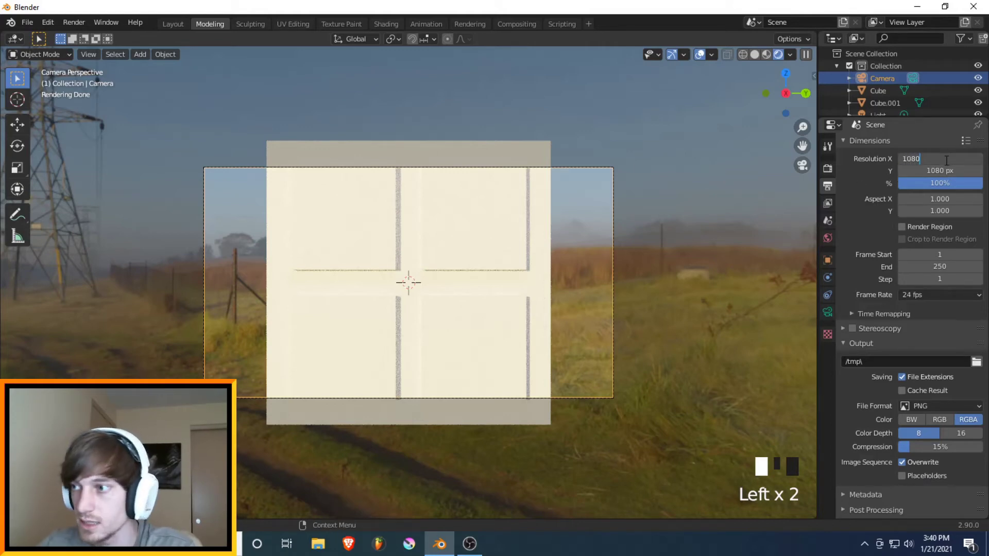
click(946, 159)
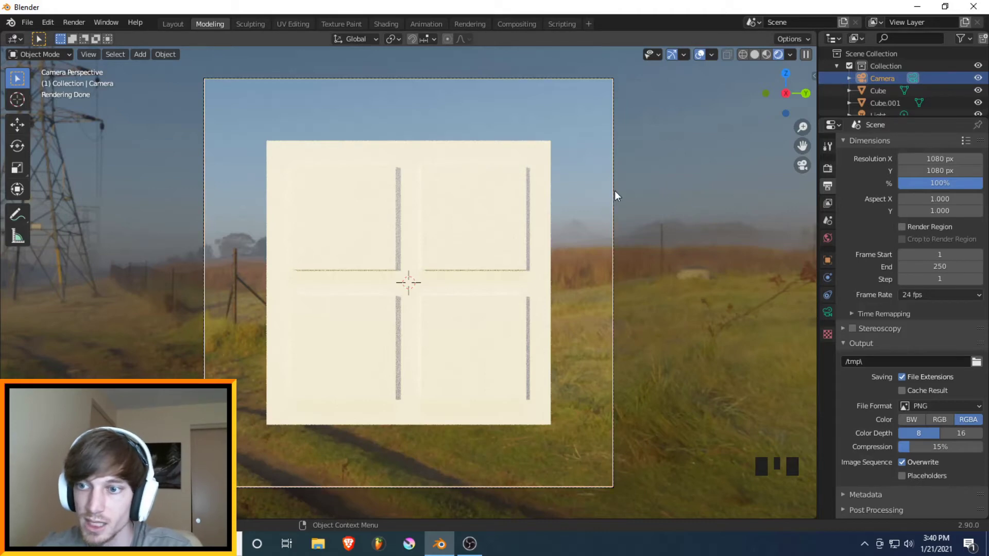
- Select the four panels plus the backing cube and scale them up about 1.31 to fill the frame
click(456, 197)
shift+click(411, 183)
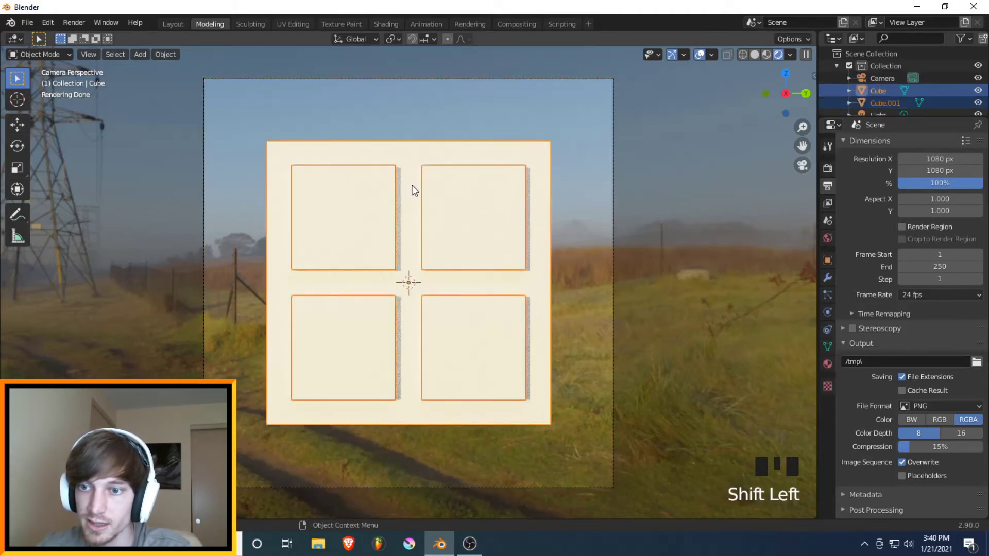
click(427, 194)
click(400, 198)
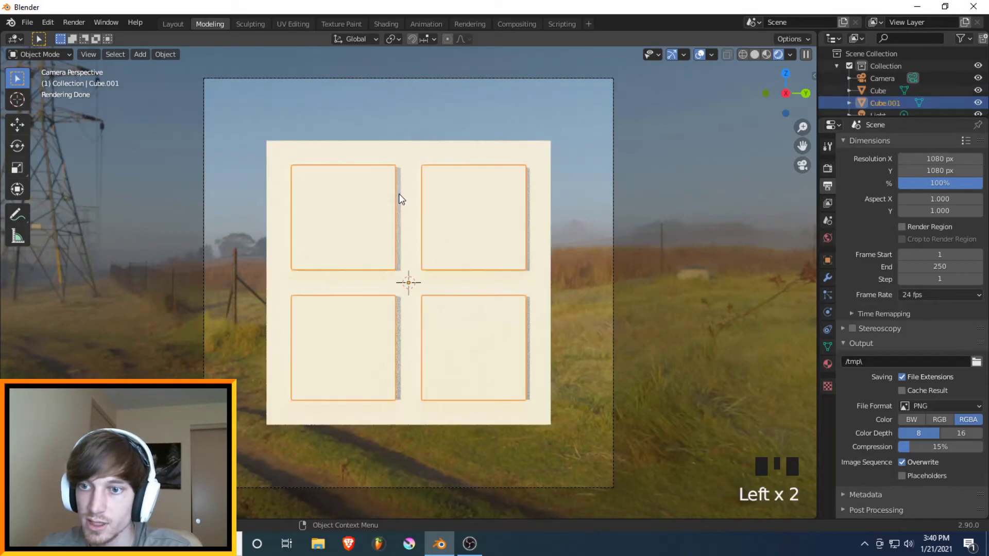
shift+click(413, 156)
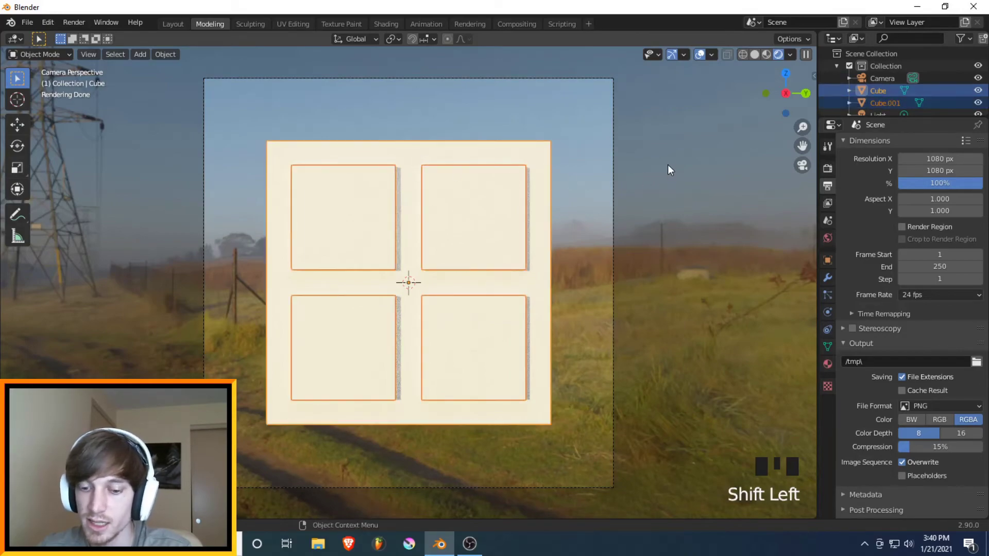
key(s)
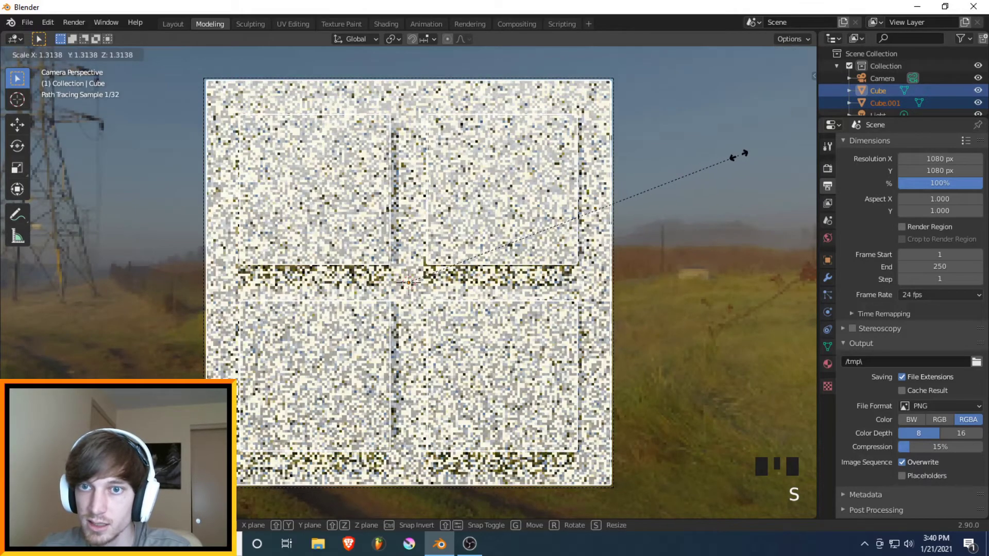
click(742, 154)
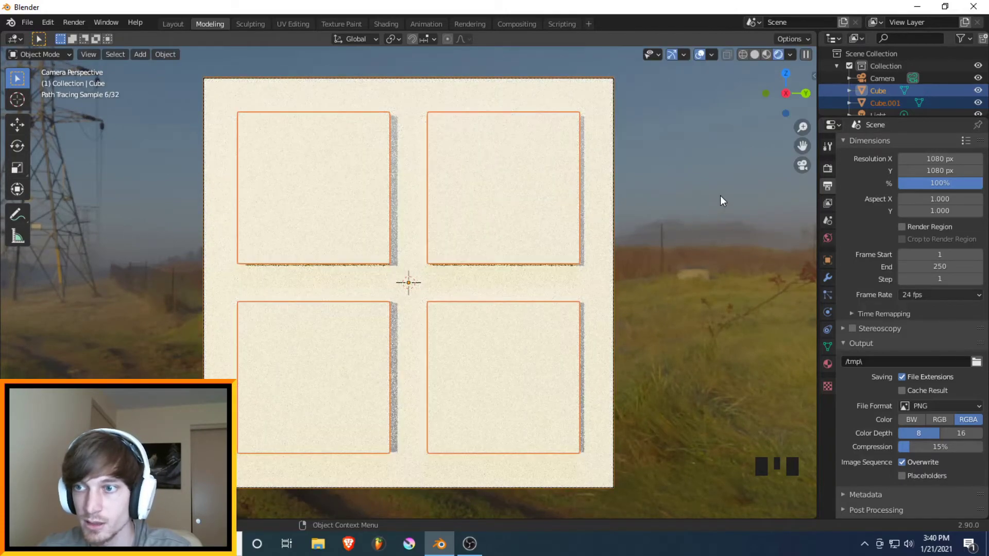
- Give the four panels (Cube.001) a new material with a mint-green base colour
click(720, 197)
click(339, 194)
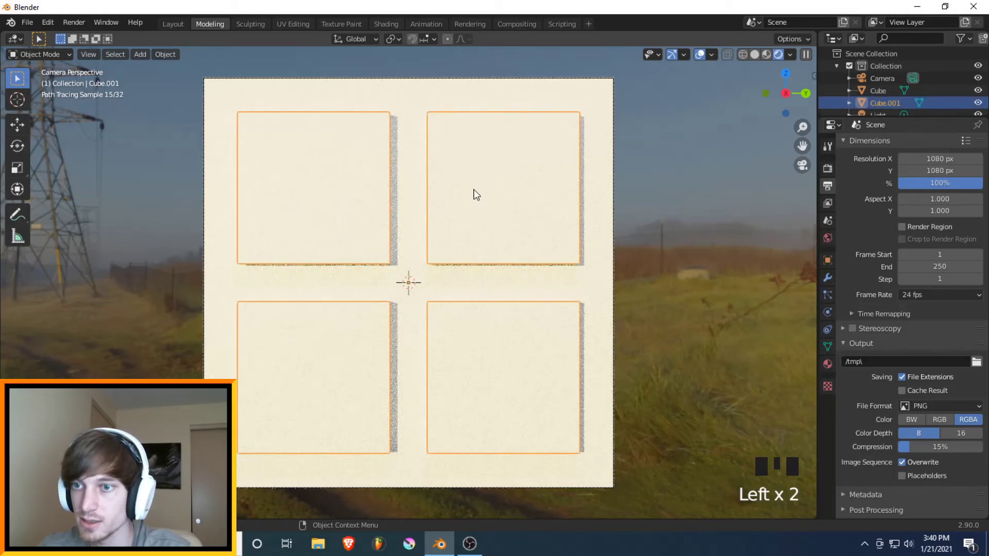
click(827, 364)
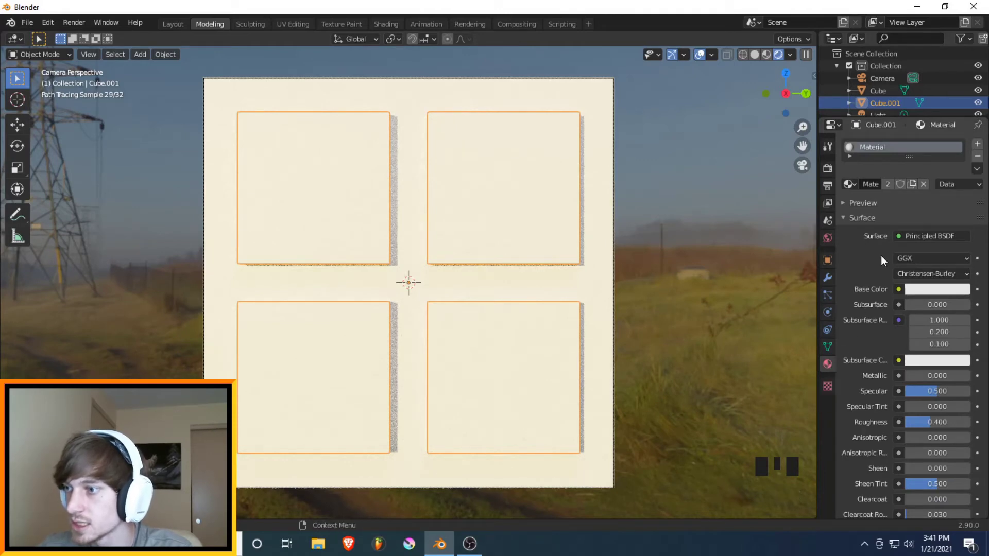
click(912, 184)
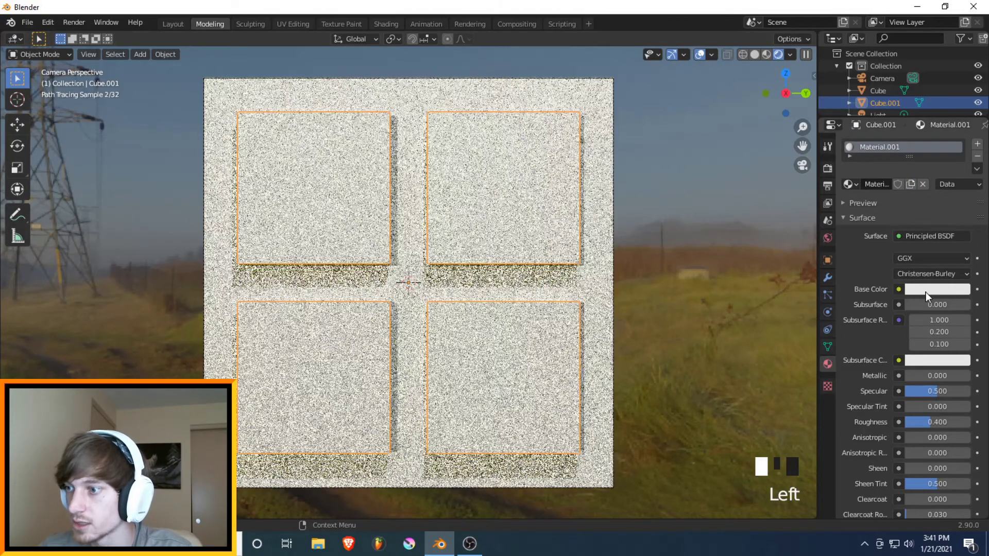
click(928, 290)
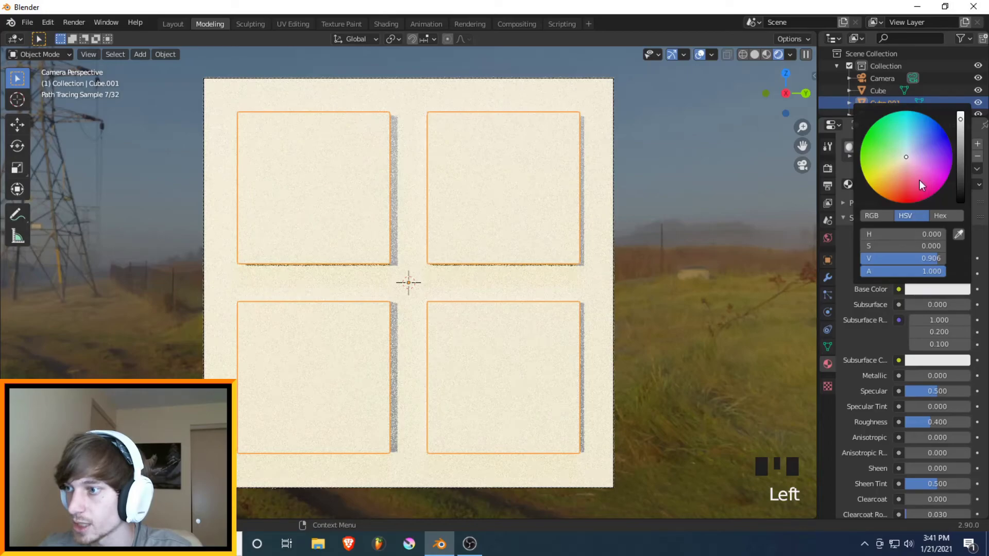
drag(906, 157, 898, 131)
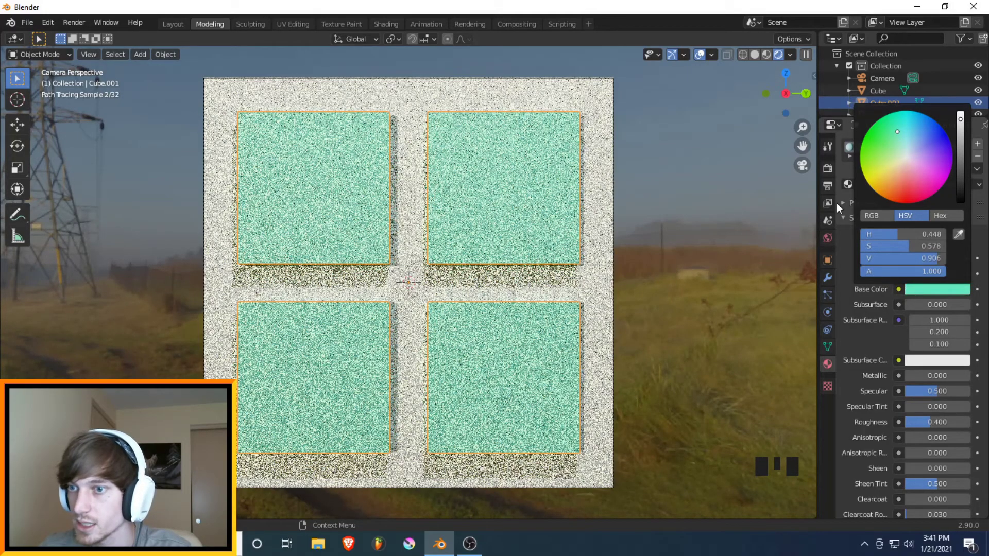
click(960, 127)
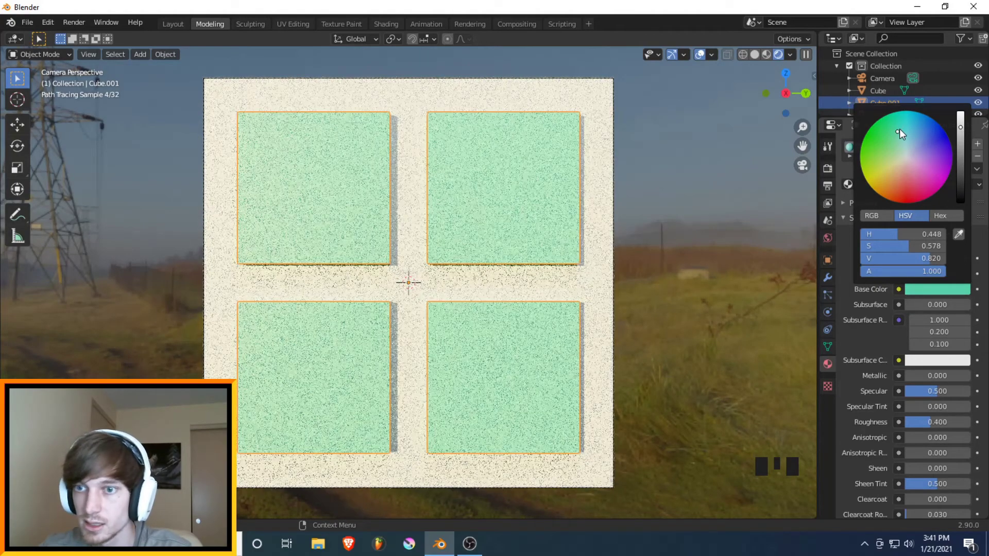
click(898, 127)
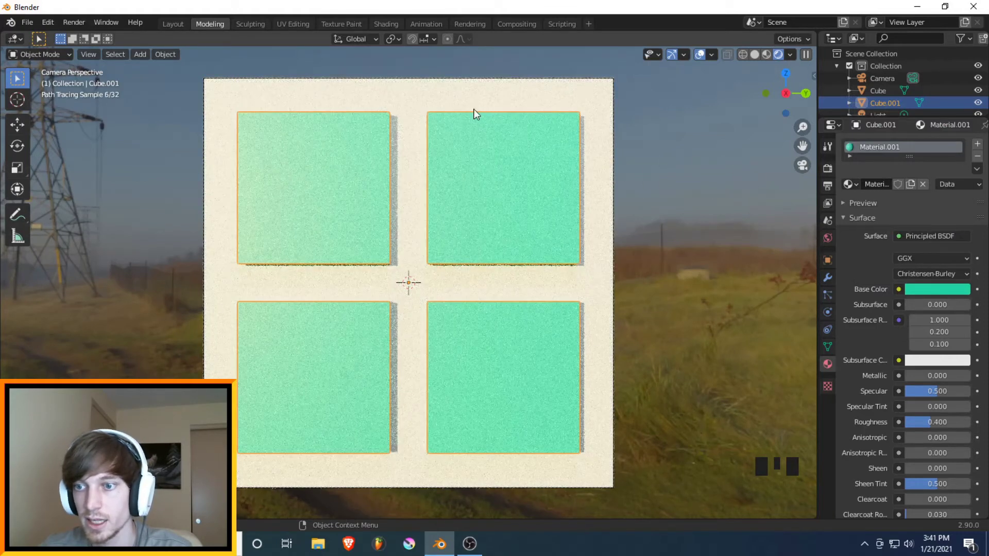
- Set the backing cube's base colour to green, darkened to a V of about 0.633
click(423, 93)
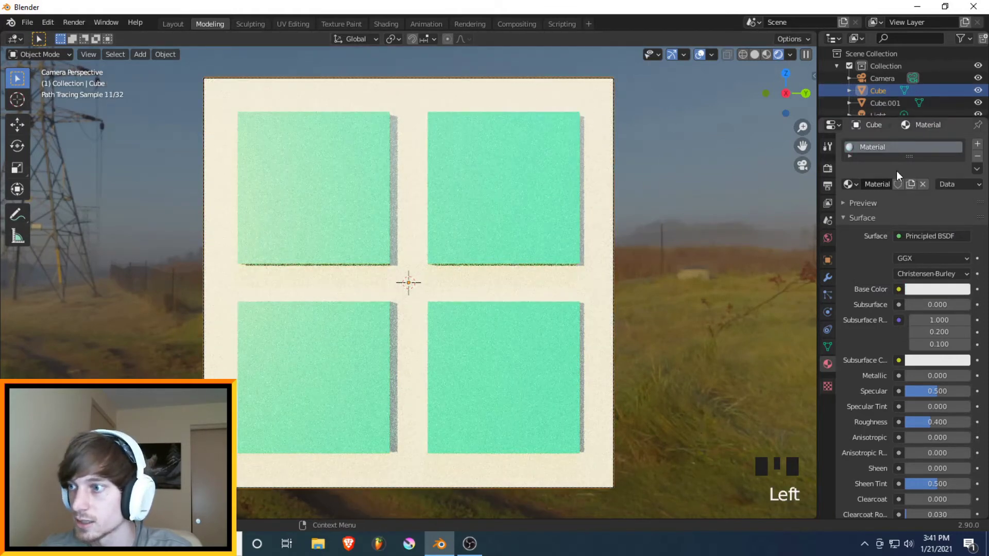
click(930, 290)
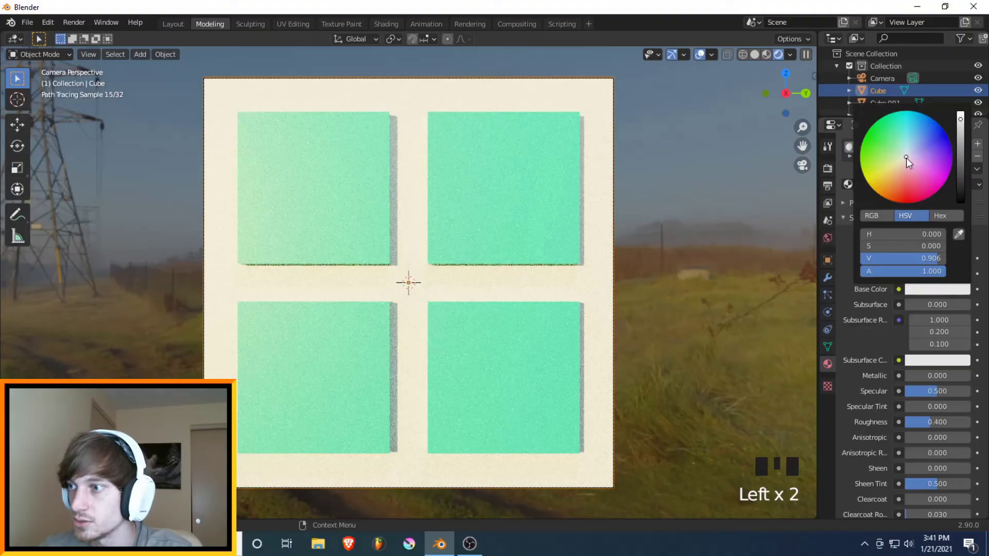
mouse_move(907, 157)
mouse_down()
mouse_move(892, 165)
mouse_move(894, 139)
mouse_move(875, 126)
mouse_up()
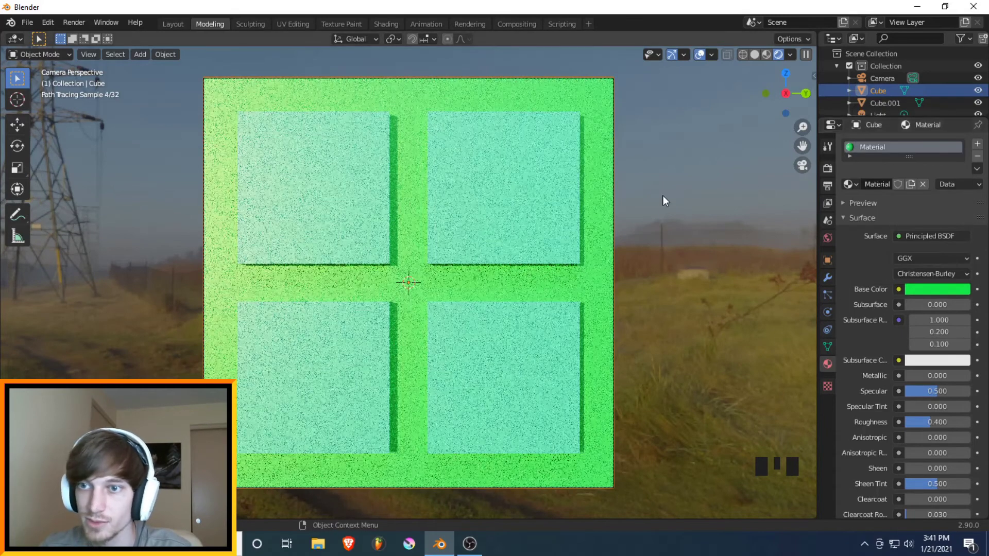
click(708, 215)
click(600, 278)
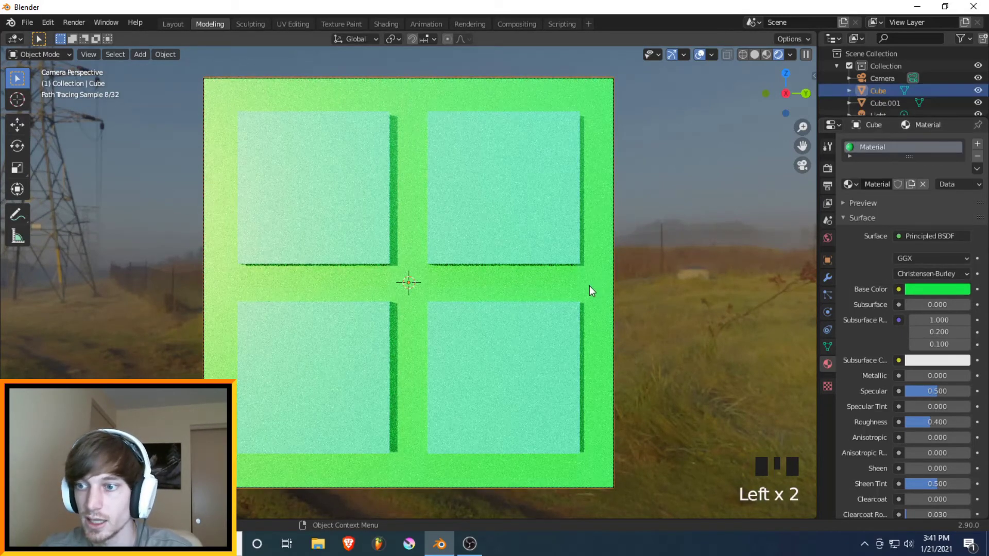
click(592, 284)
click(931, 291)
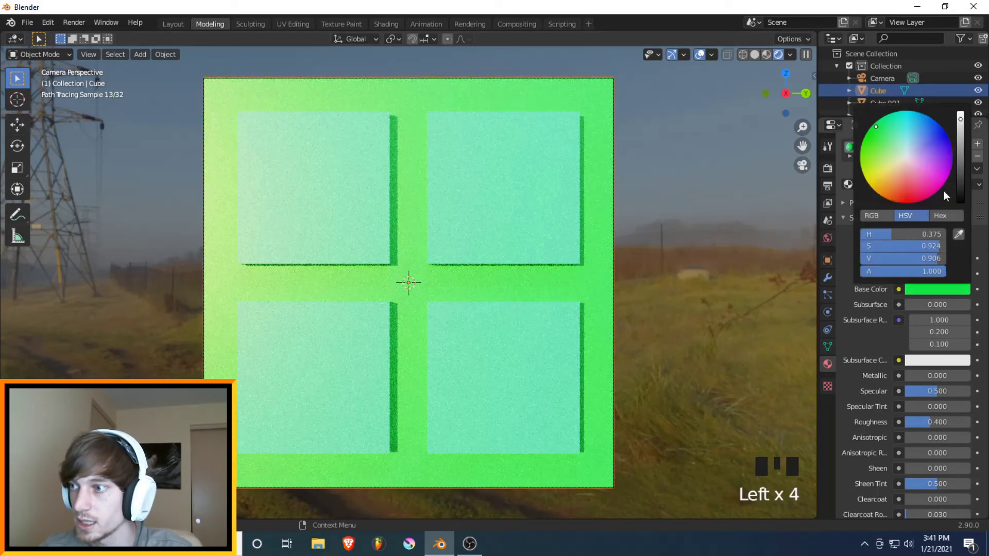
drag(960, 131, 960, 144)
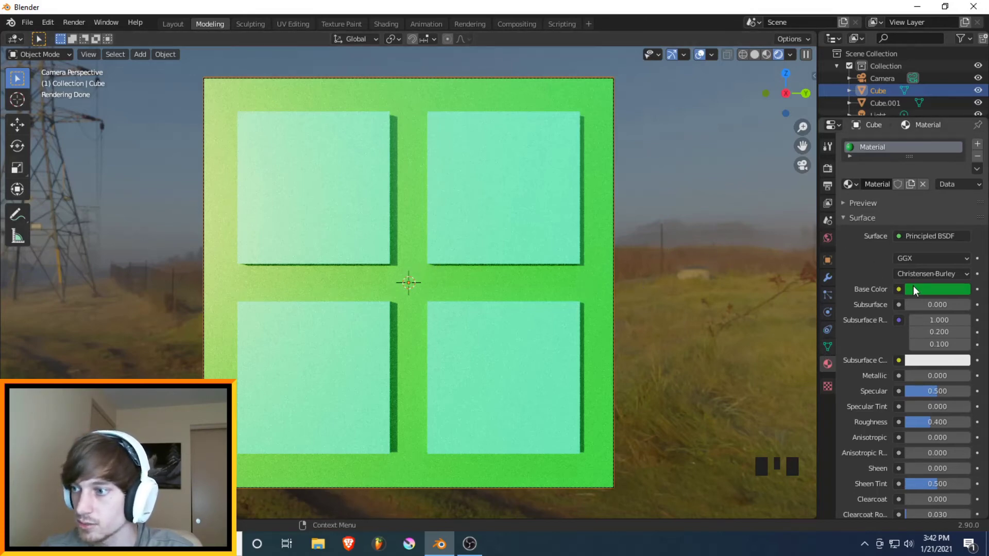
- Set the cube's material to Metallic 1.000 and Roughness 0.449
drag(916, 374, 961, 374)
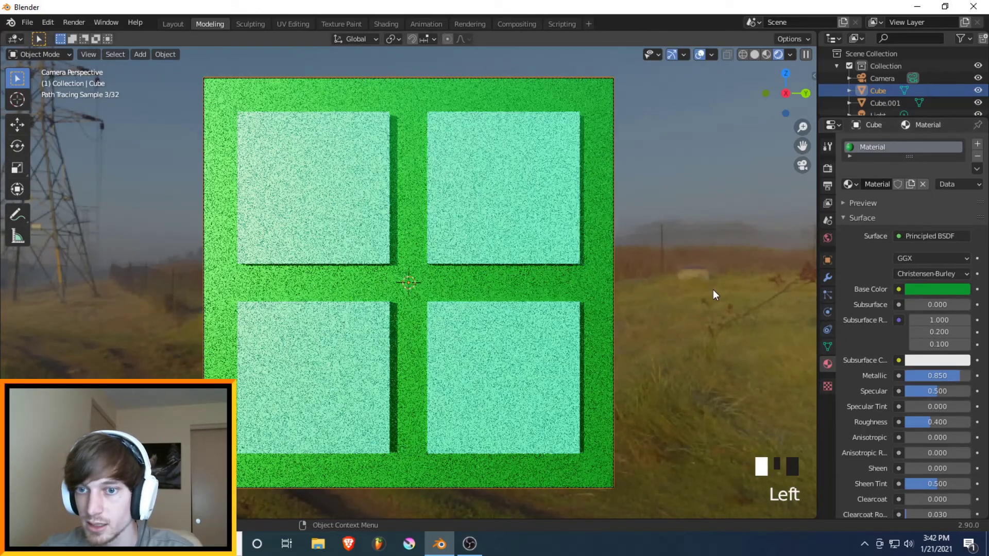
drag(934, 427, 911, 428)
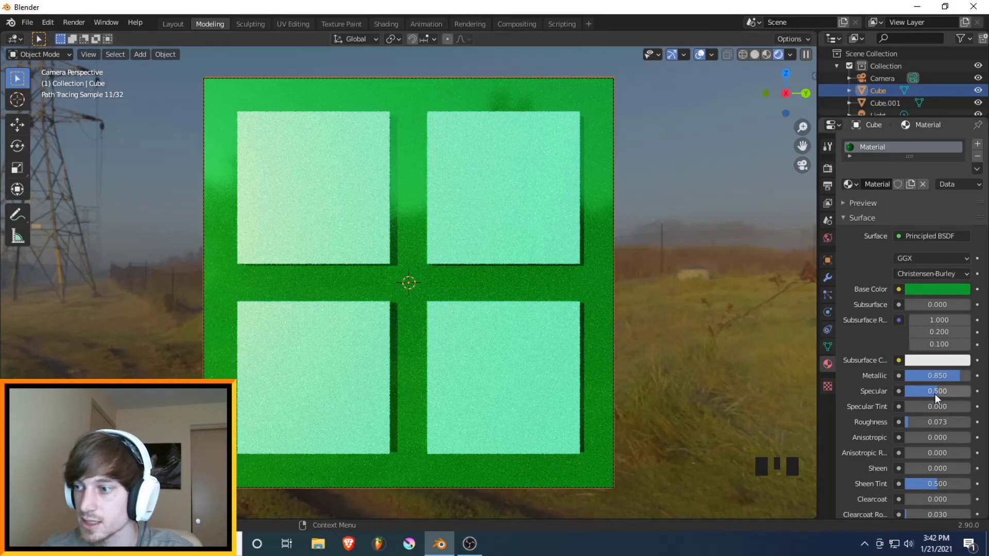
drag(910, 422, 758, 416)
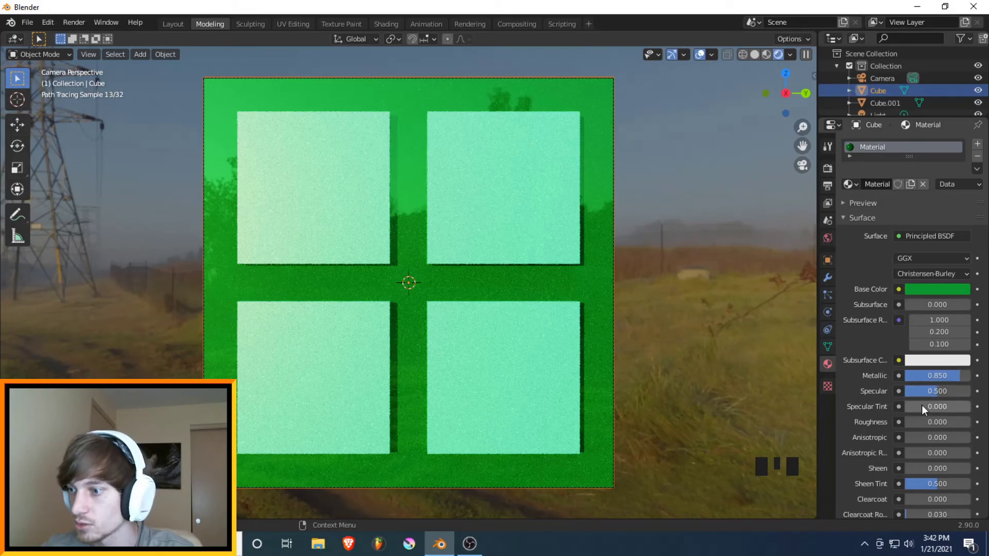
click(922, 422)
drag(923, 422, 952, 422)
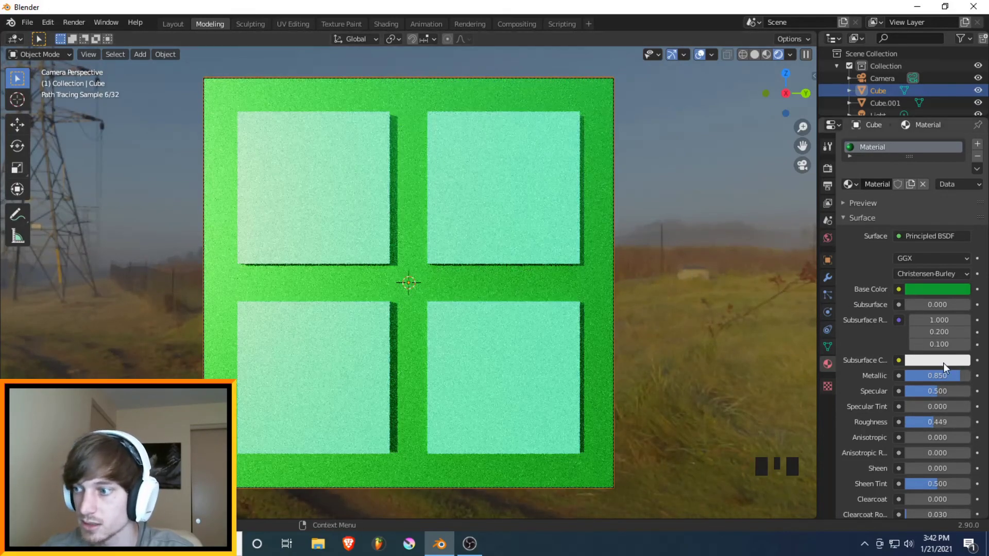
drag(943, 375, 965, 375)
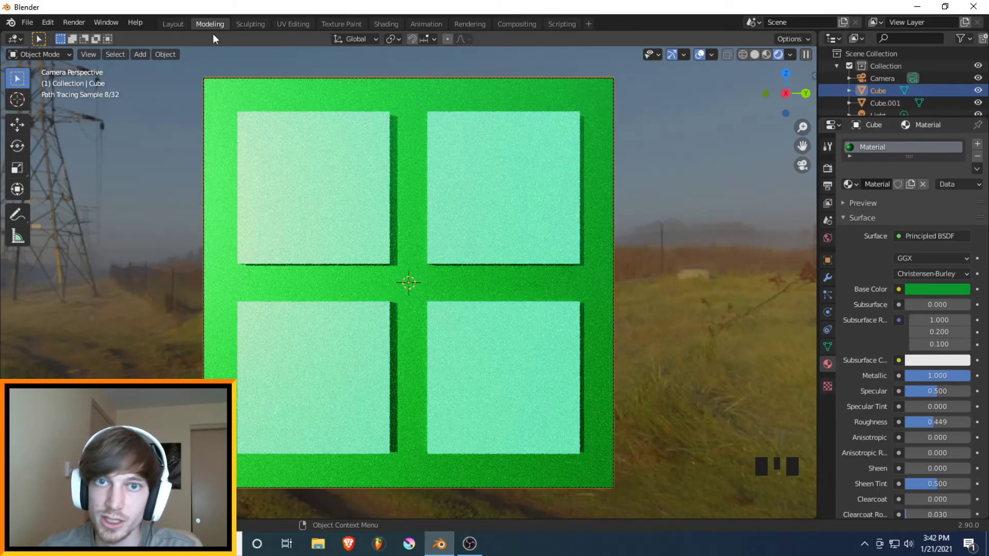
- Render a still image from the camera and fit the finished render in the window
click(72, 22)
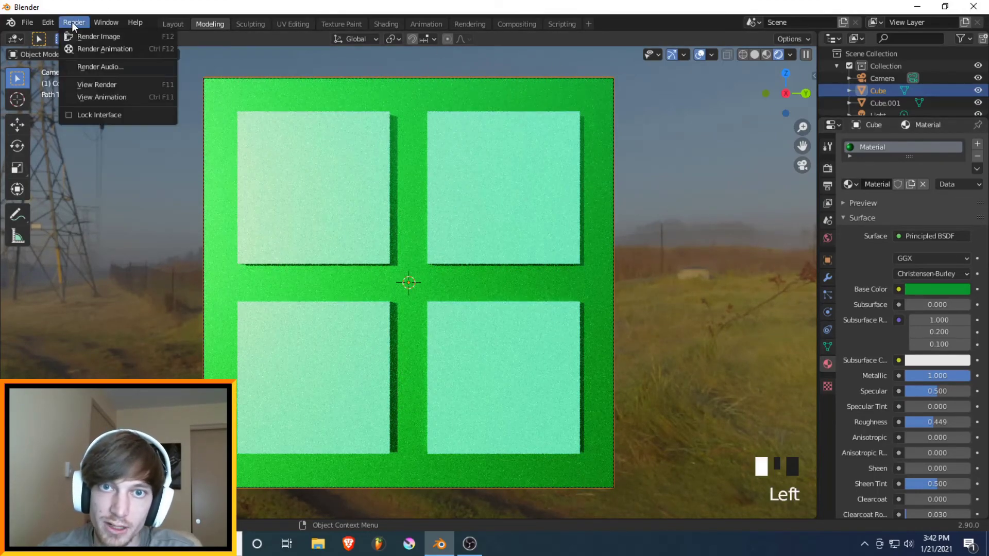
click(97, 36)
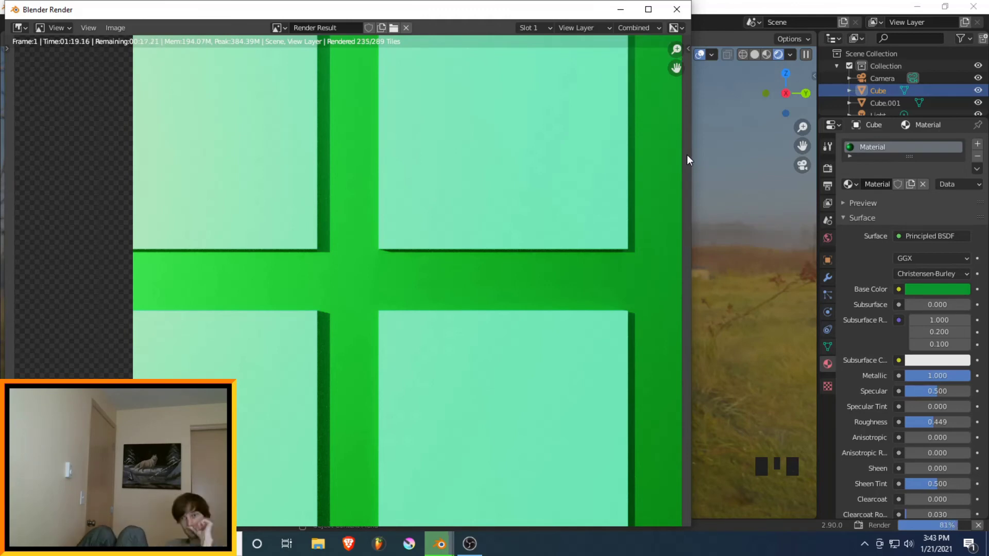
key(Home)
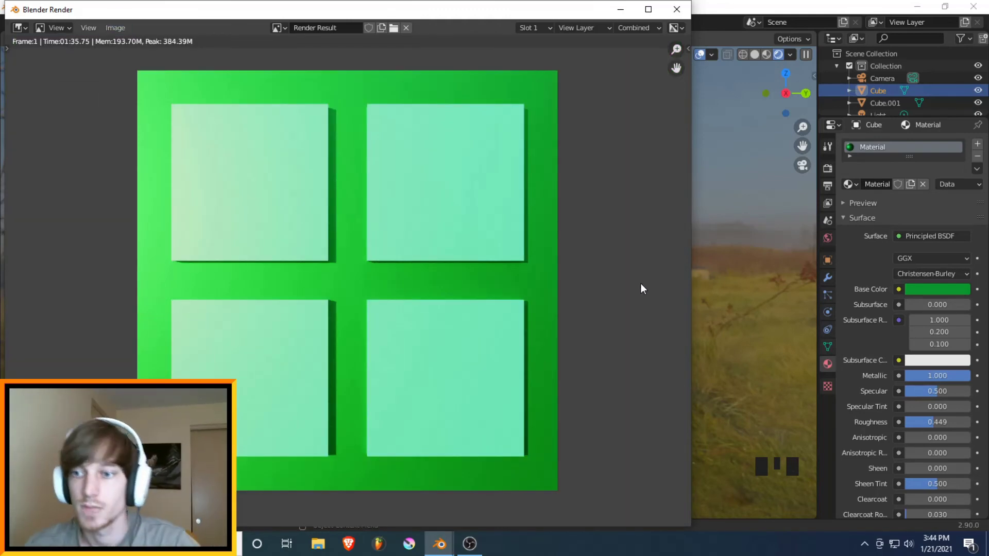
- Save the rendered image as a PNG on the Desktop
click(120, 29)
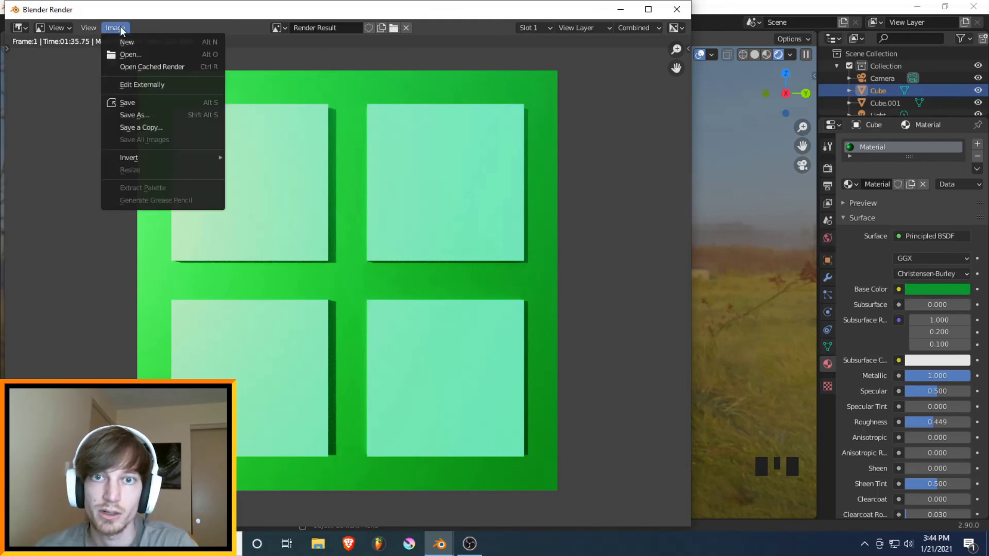
click(144, 115)
click(71, 210)
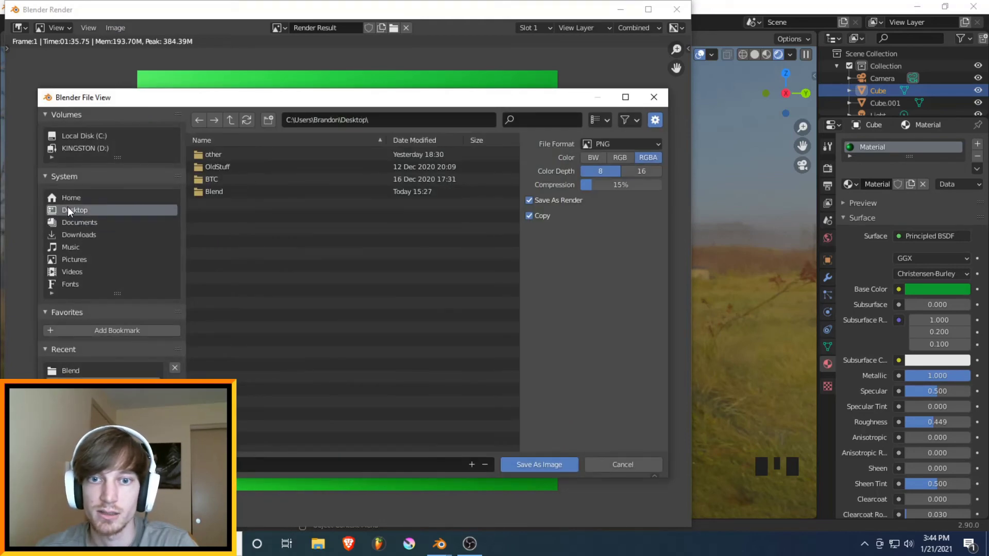
click(533, 466)
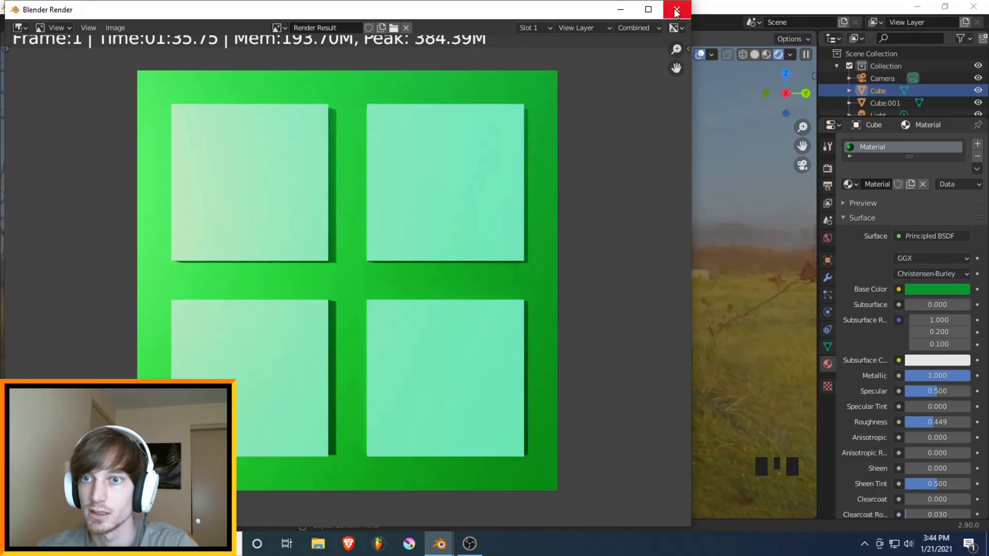
- Open untitled.png from the Desktop folder in File Explorer to view it in Photos
click(316, 545)
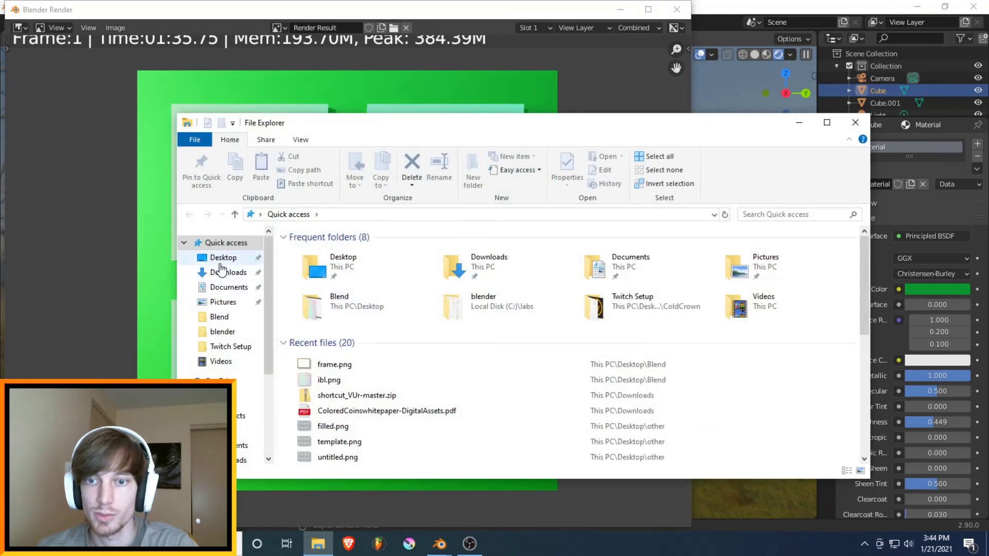
click(262, 258)
click(315, 303)
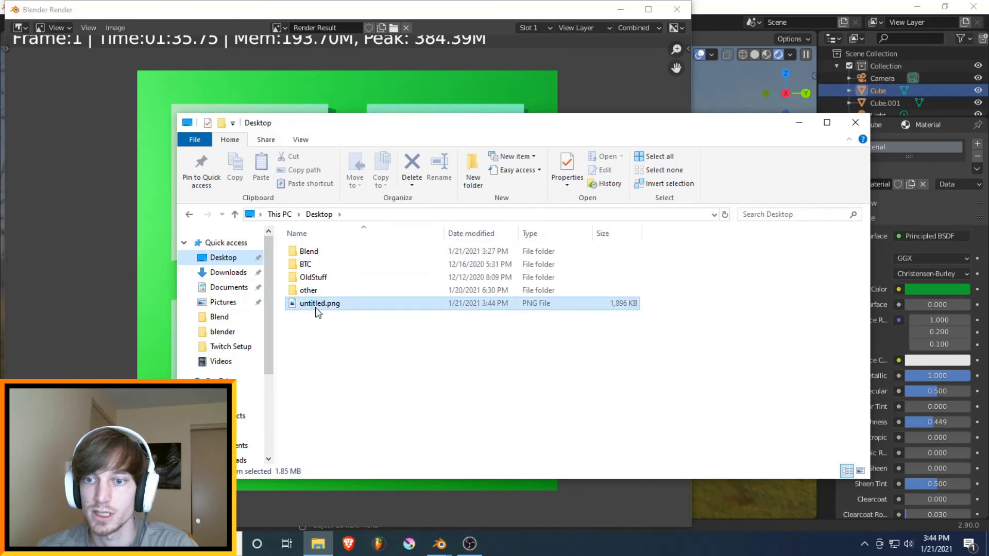
key(Return)
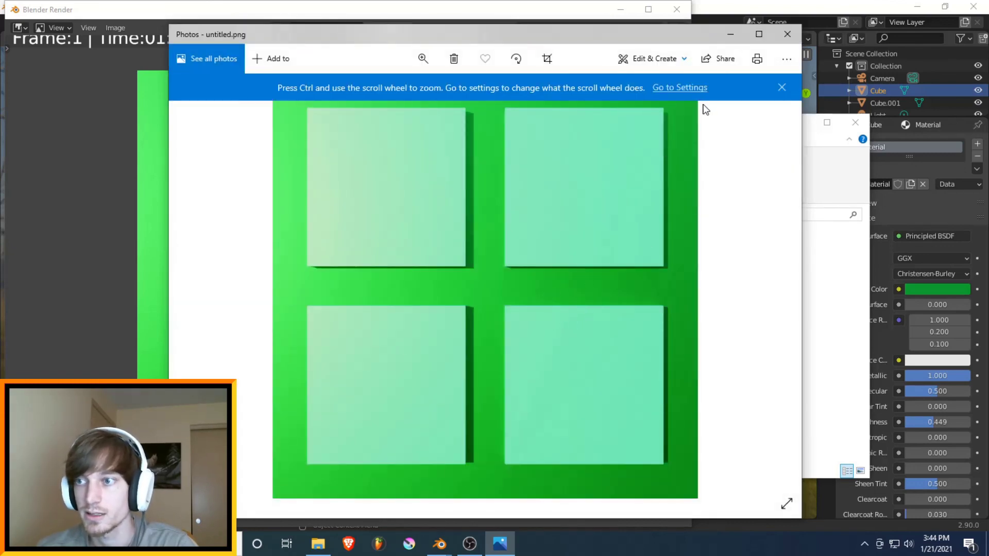
- Dismiss the scroll-wheel zoom tip in Photos to see the green frame with four mint panels
click(782, 88)
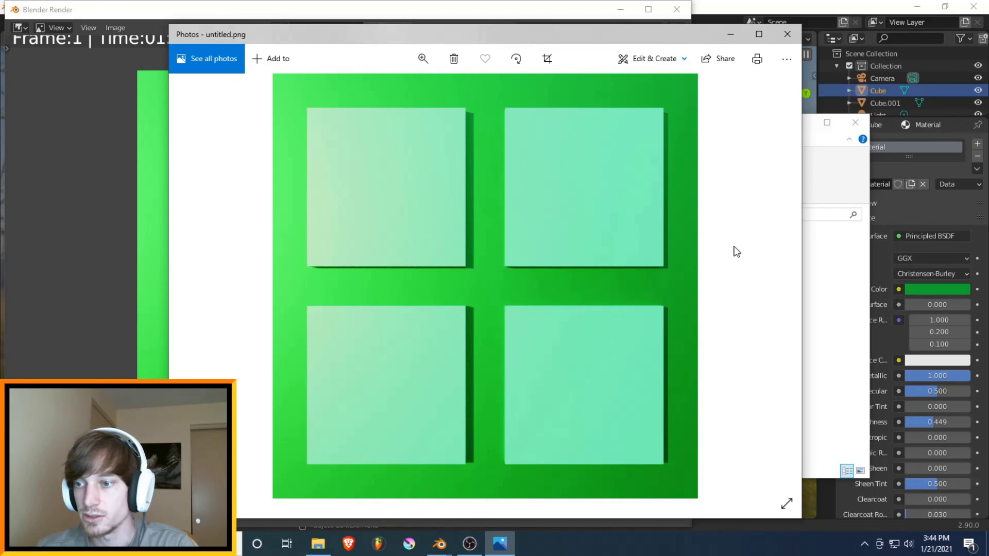